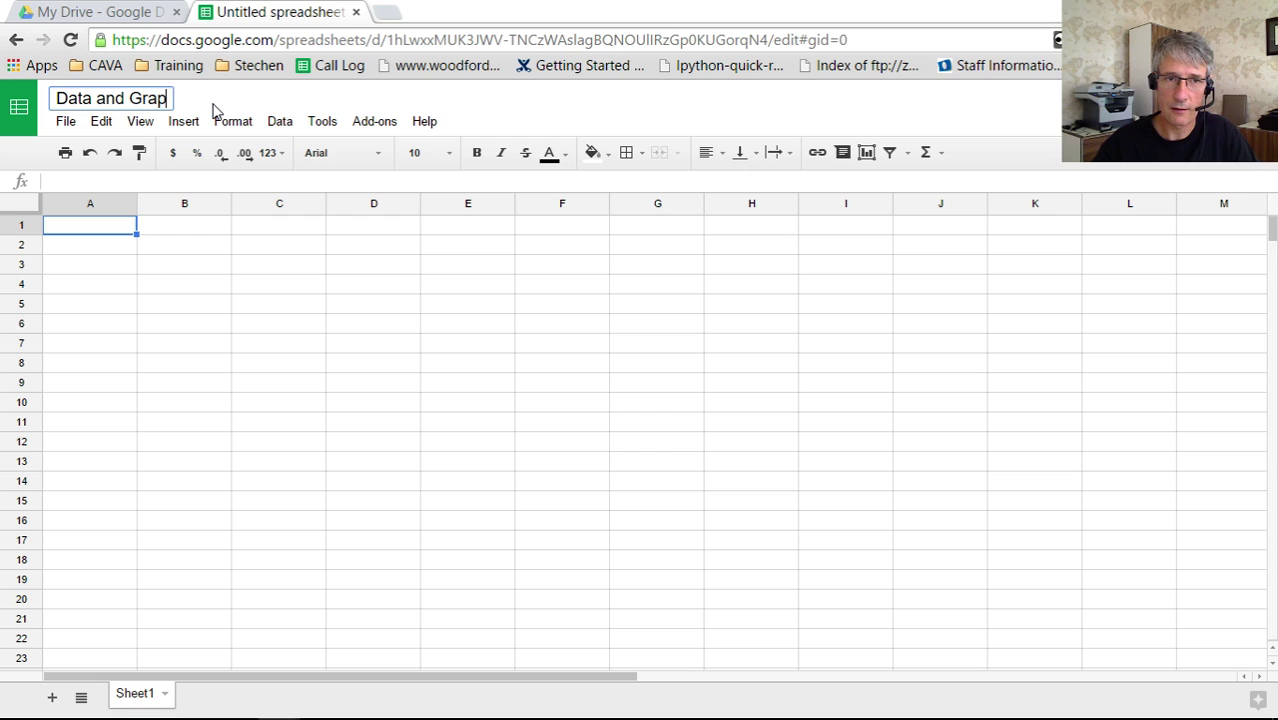
Step: Rename the spreadsheet as "Data and Graph for Lab 3.03"
type("Lab ")
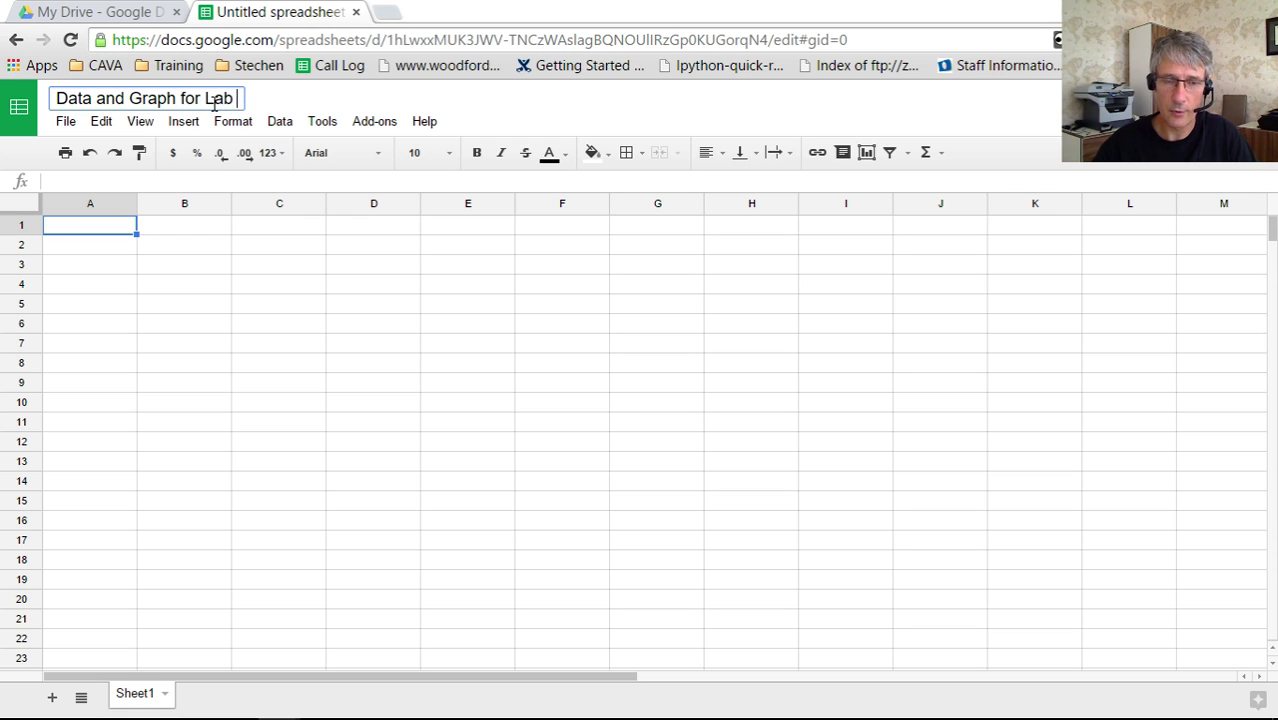
type("3.03")
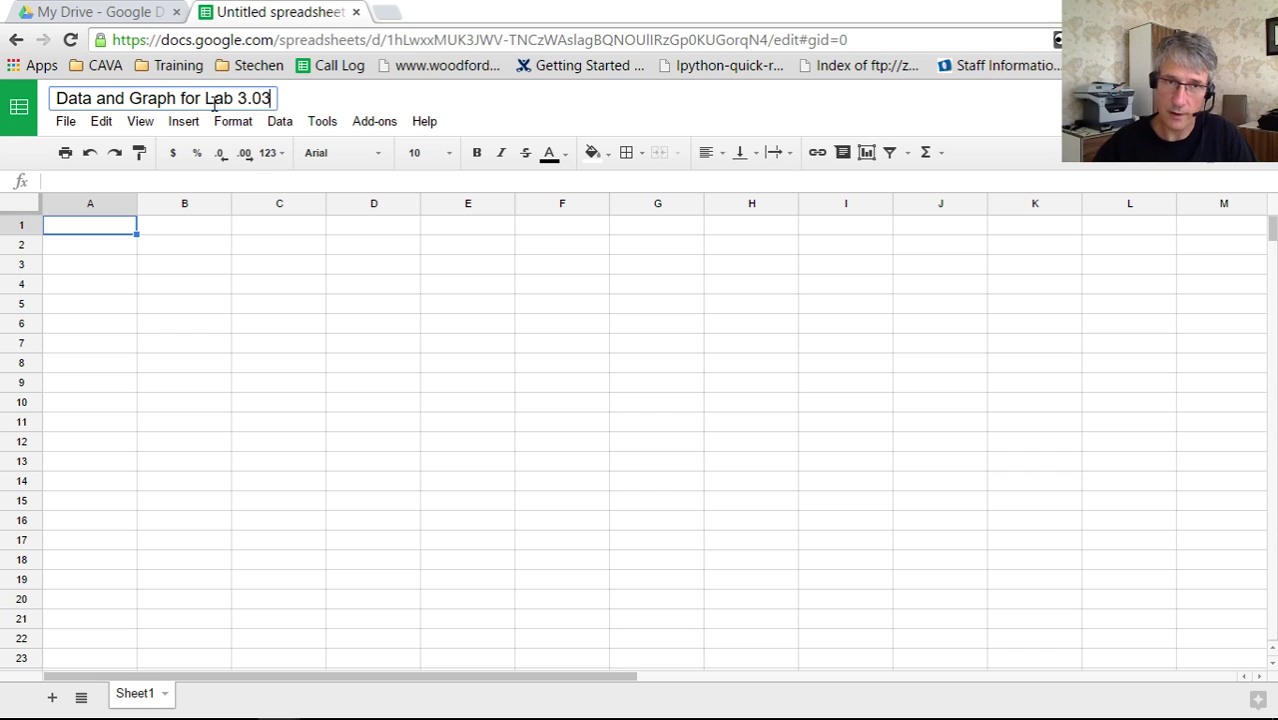
left_click(289, 347)
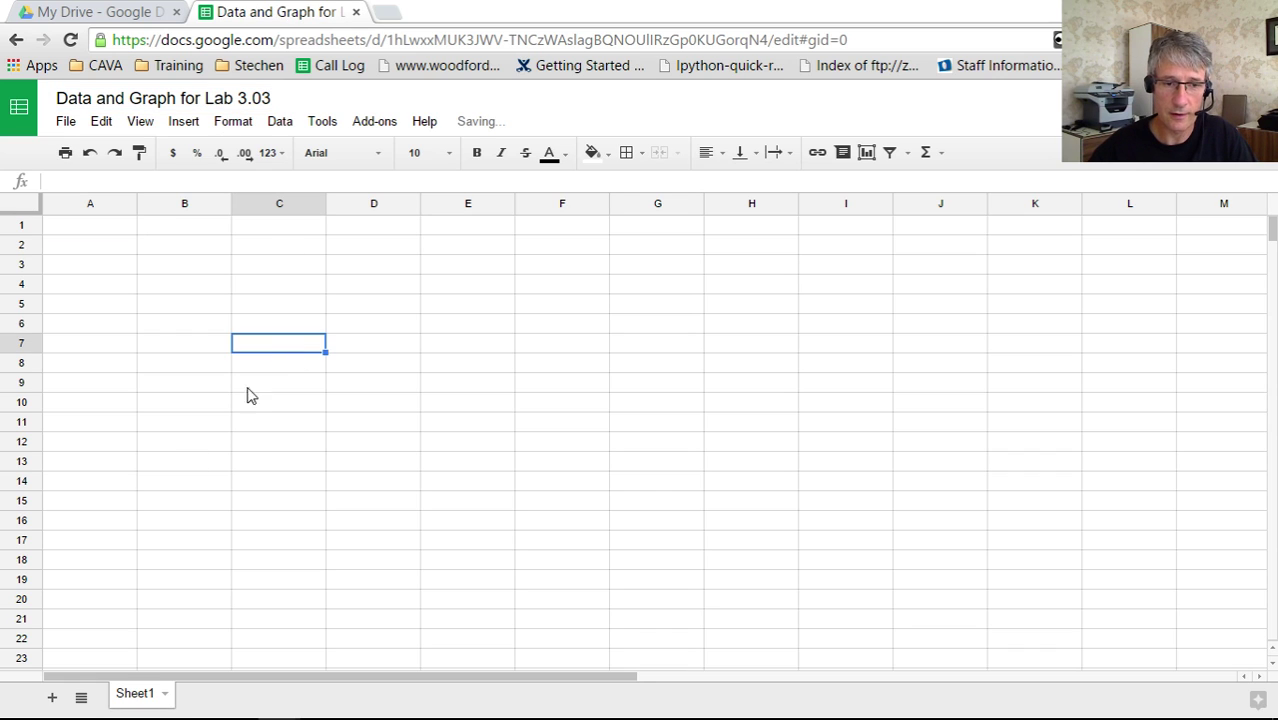
Step: Add a second sheet to the spreadsheet and return to Sheet1
left_click(55, 698)
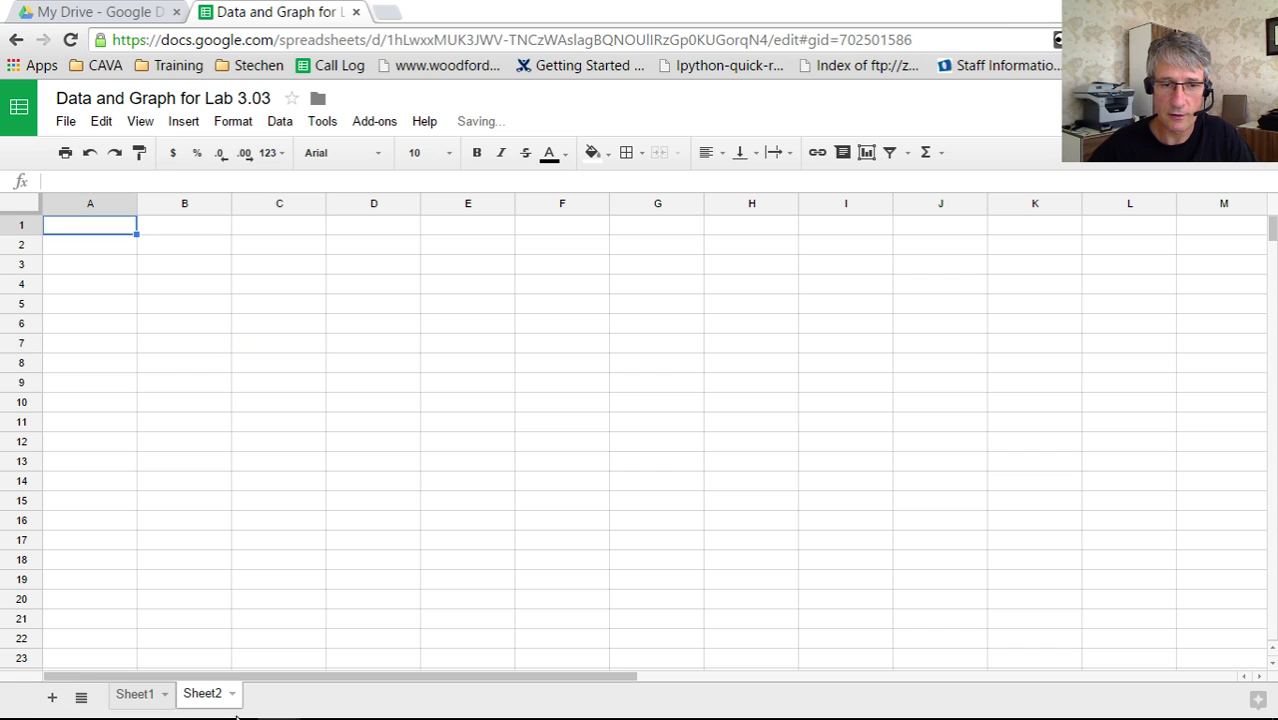
left_click(145, 698)
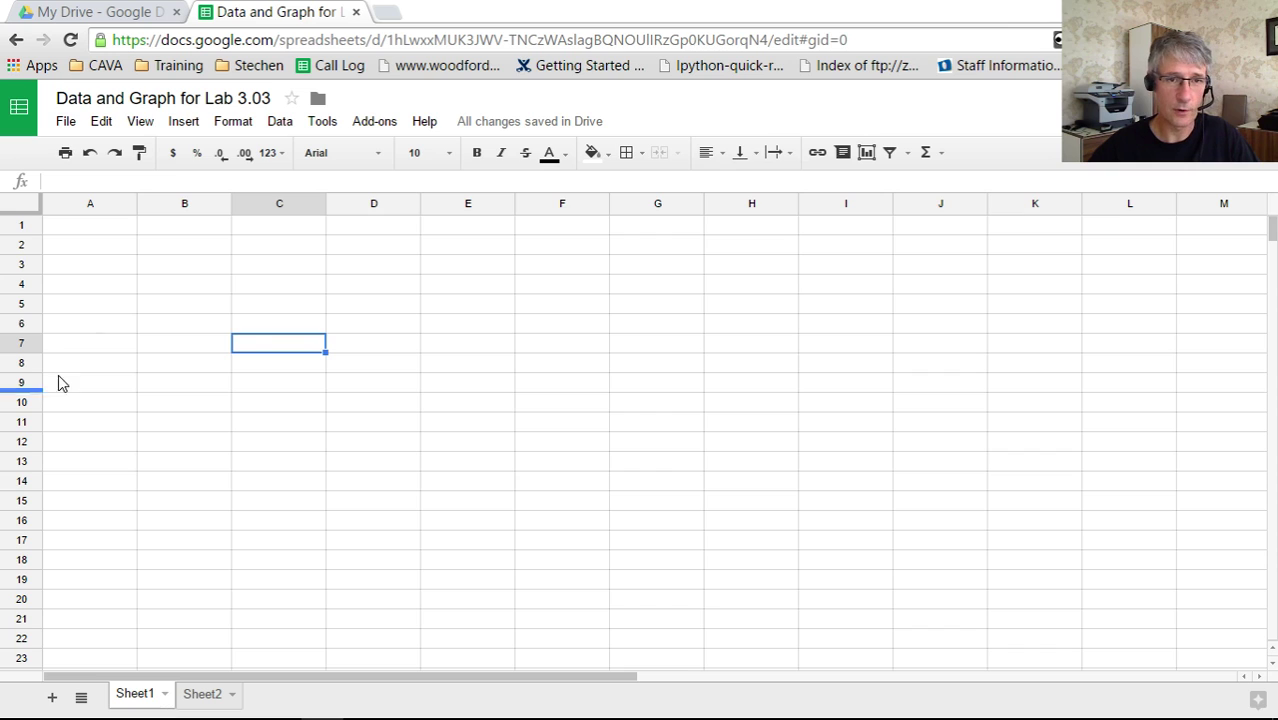
Step: Paste the copied time and water temperature table into Sheet1 starting at cell A1
left_click(212, 266)
left_click(119, 226)
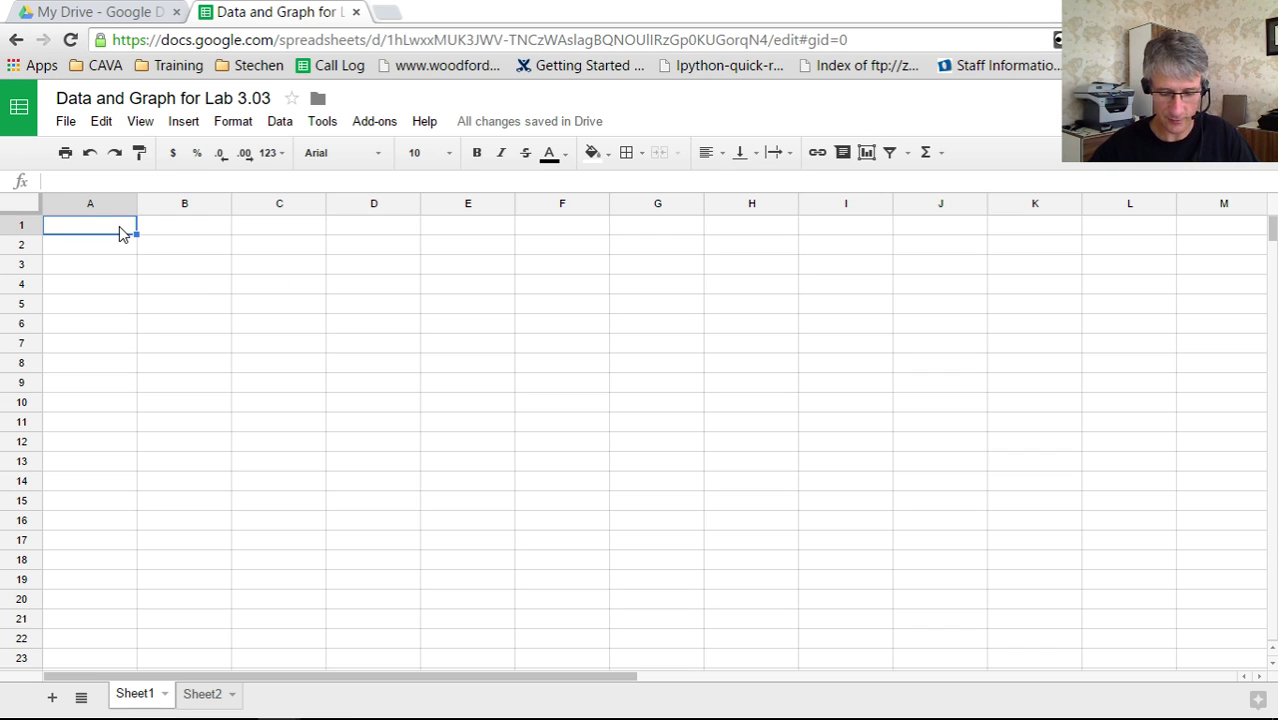
key("ctrl+v")
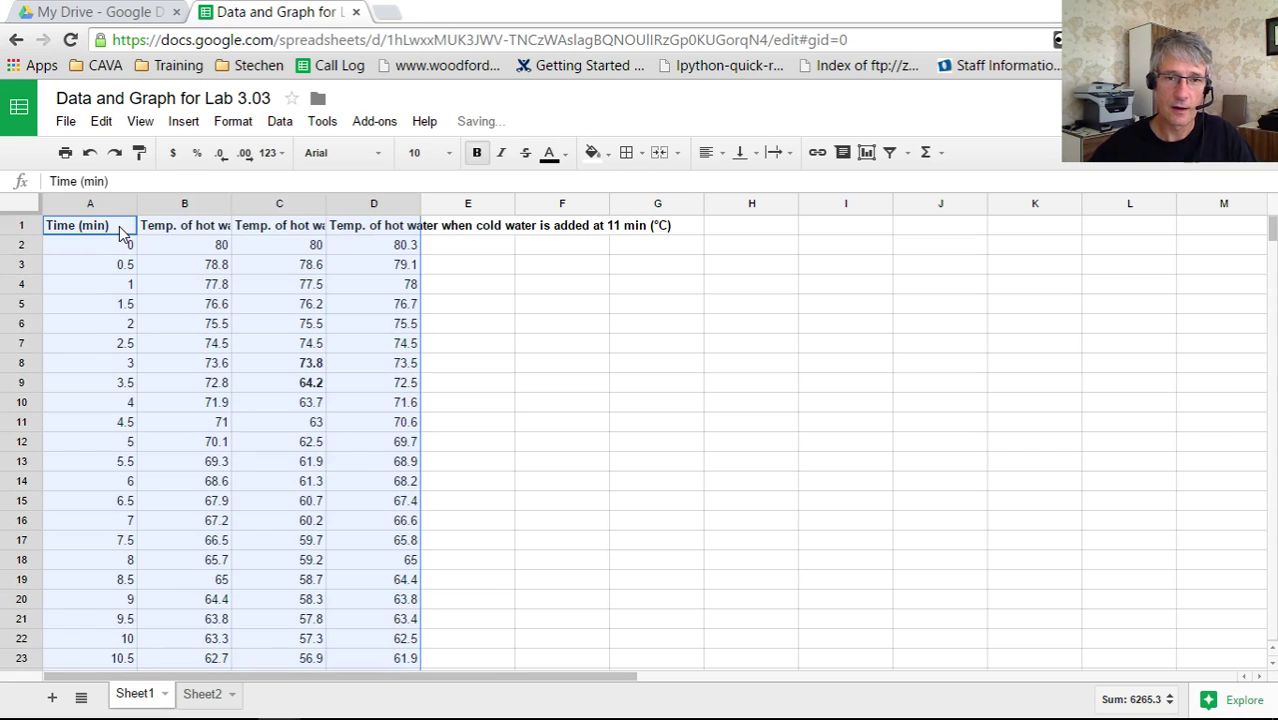
Step: Examine the pasted table, including the column C header and the bold temperature readings in columns C and D around the cold water additions
scroll(212, 285, "down", 4)
scroll(212, 285, "up", 4)
left_click(268, 365)
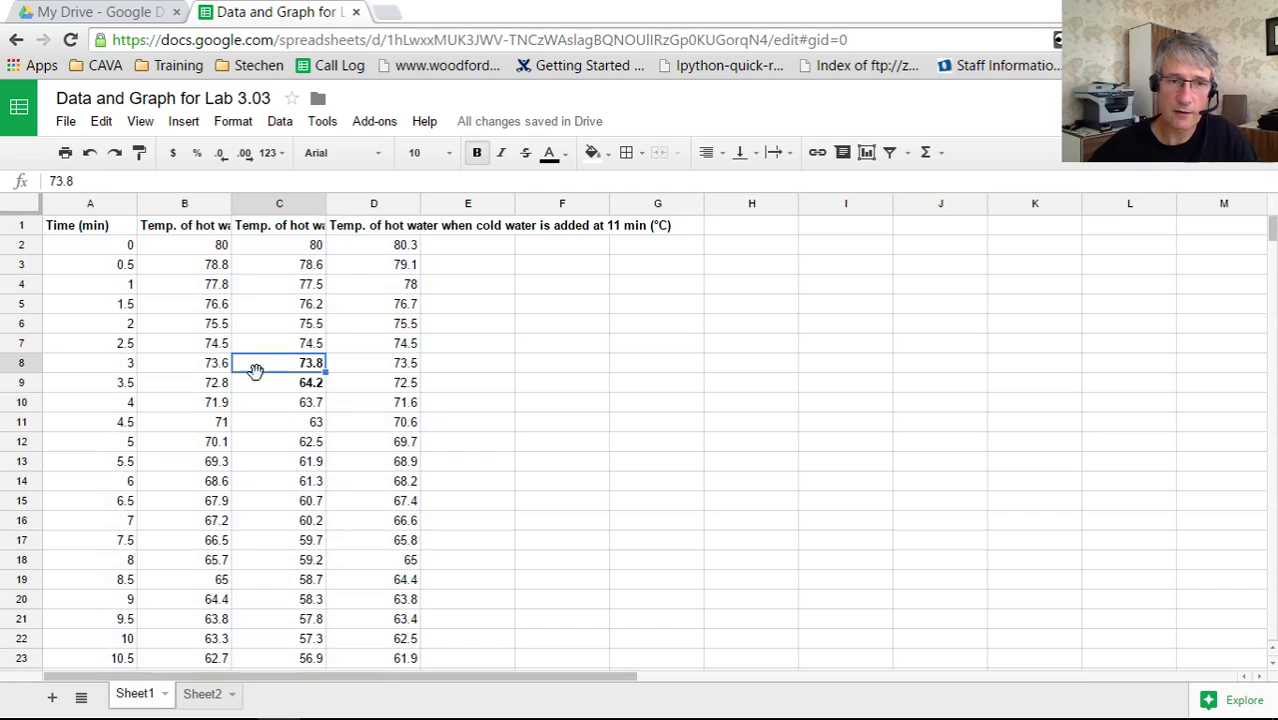
left_click(257, 230)
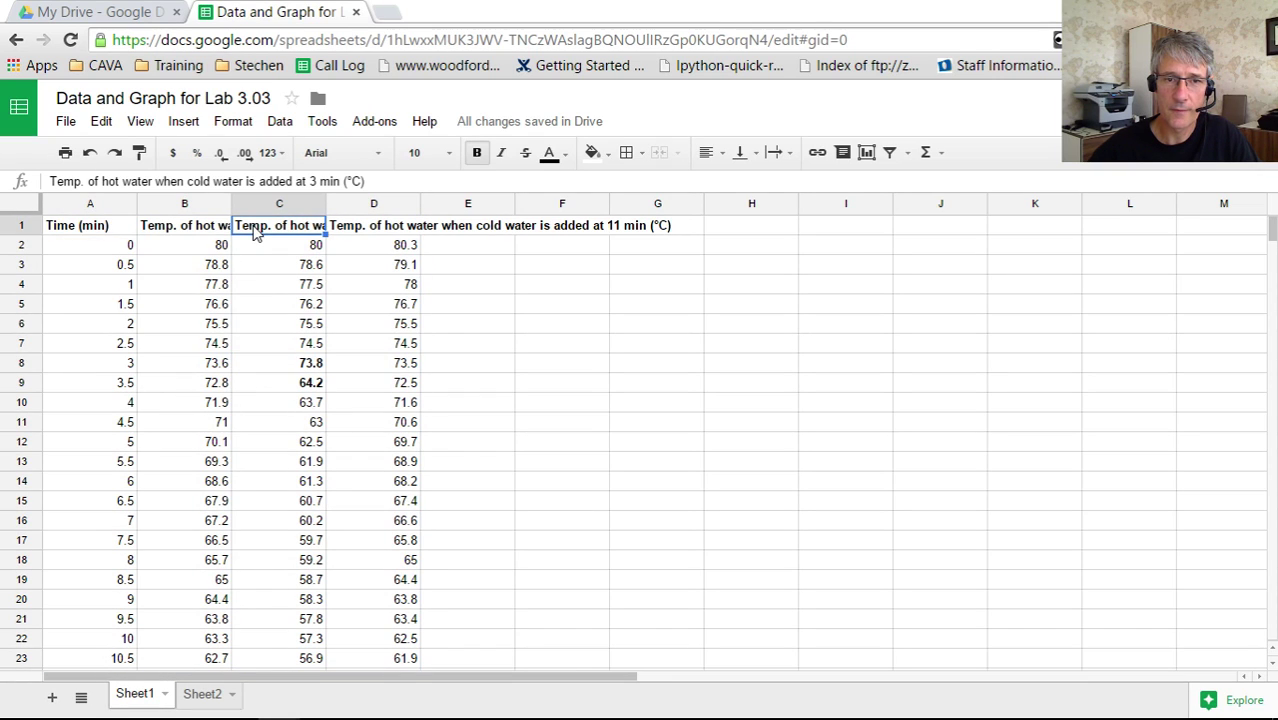
left_click(298, 370)
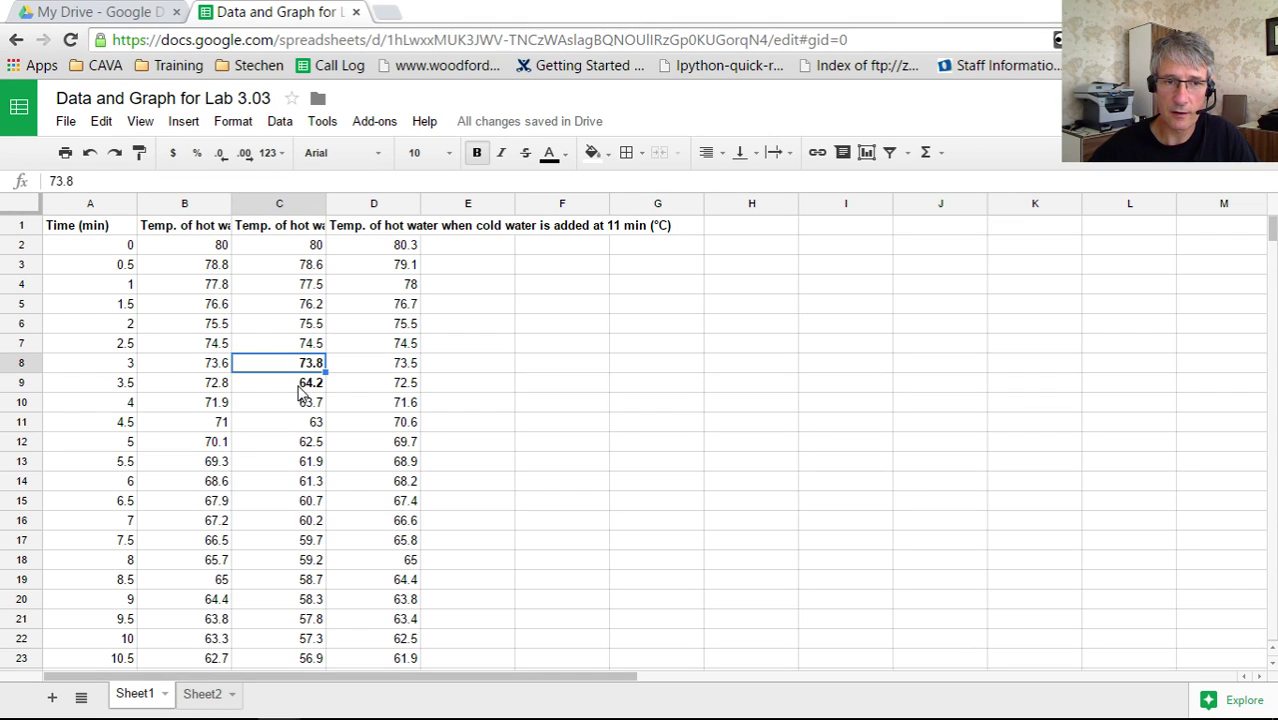
left_click(299, 387)
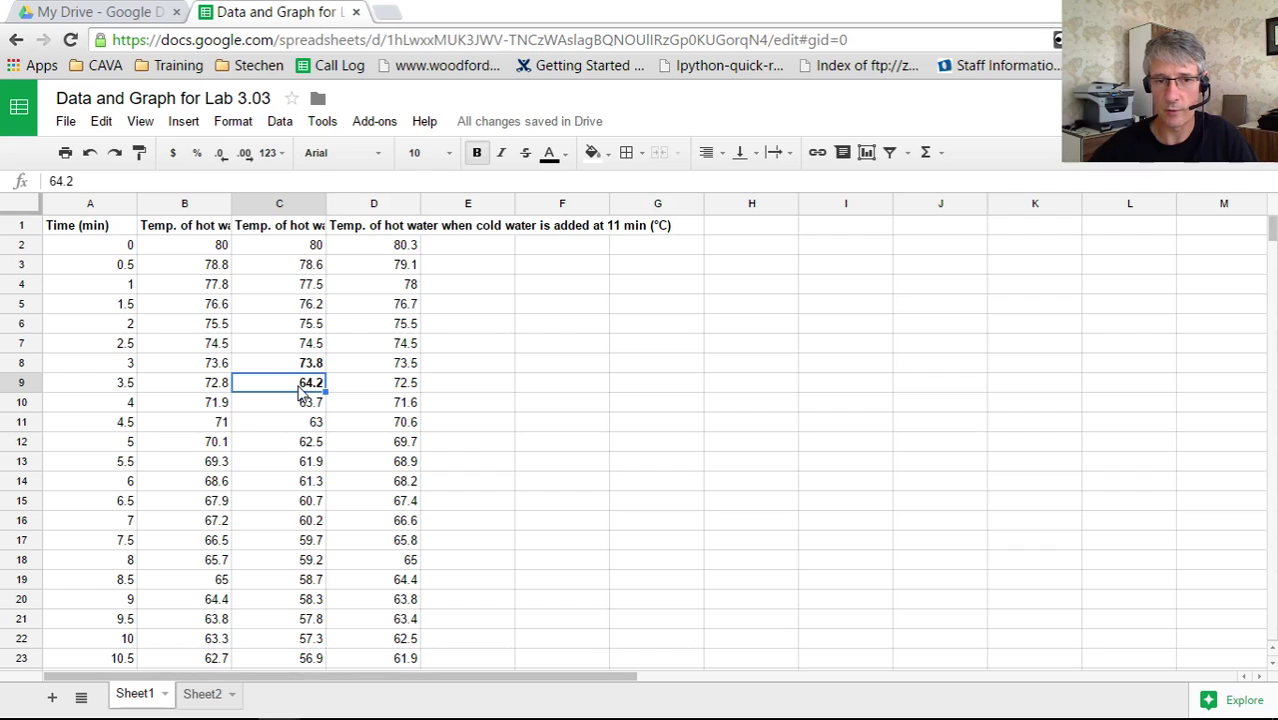
scroll(303, 393, "down", 4)
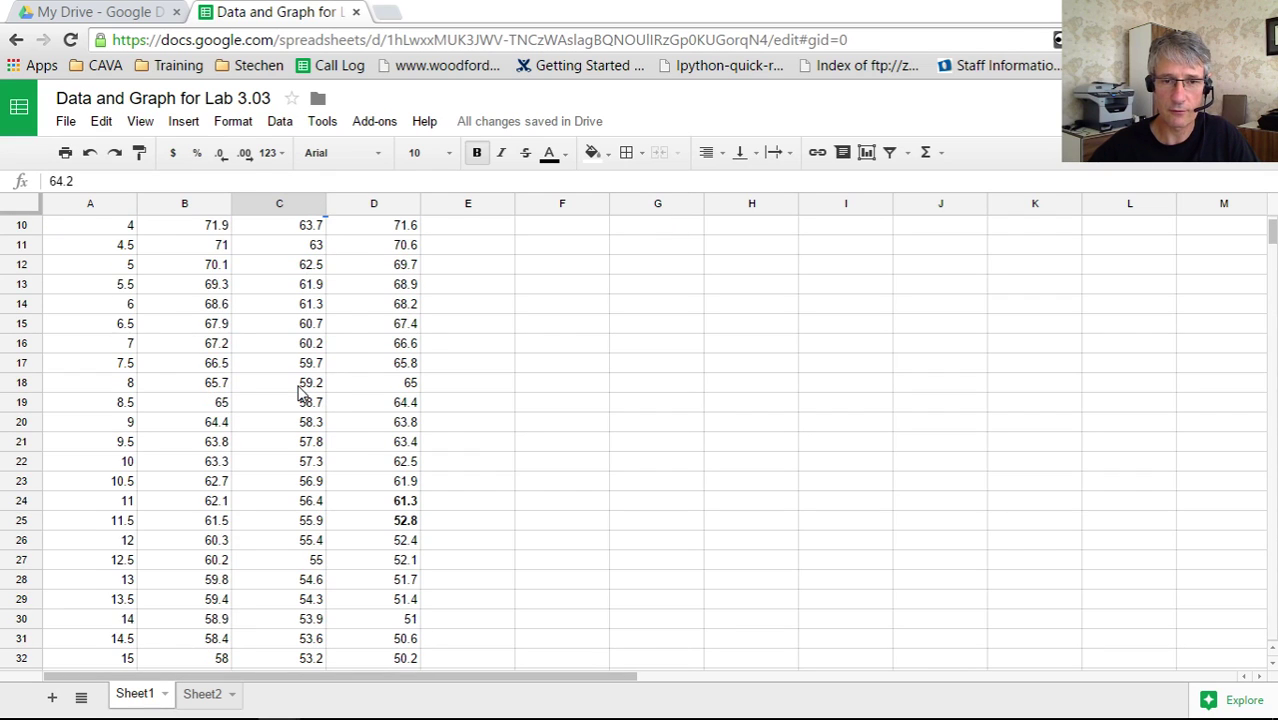
left_click(372, 444)
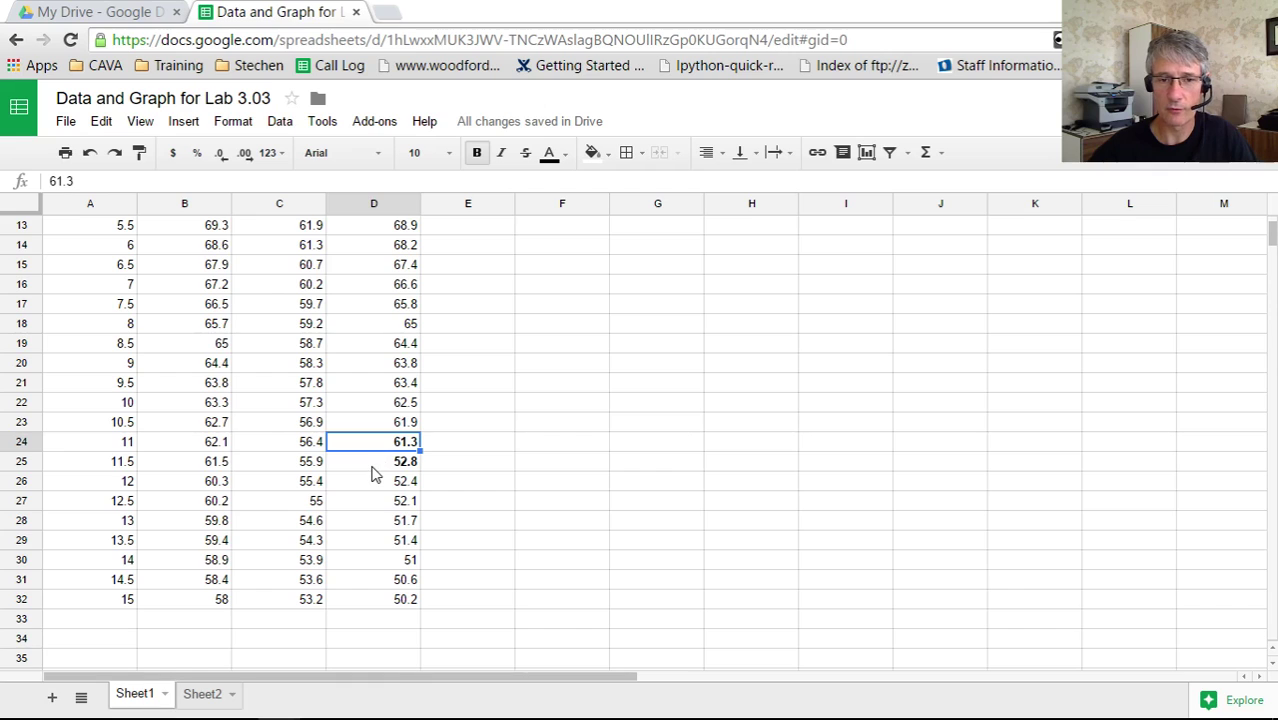
left_click(372, 466)
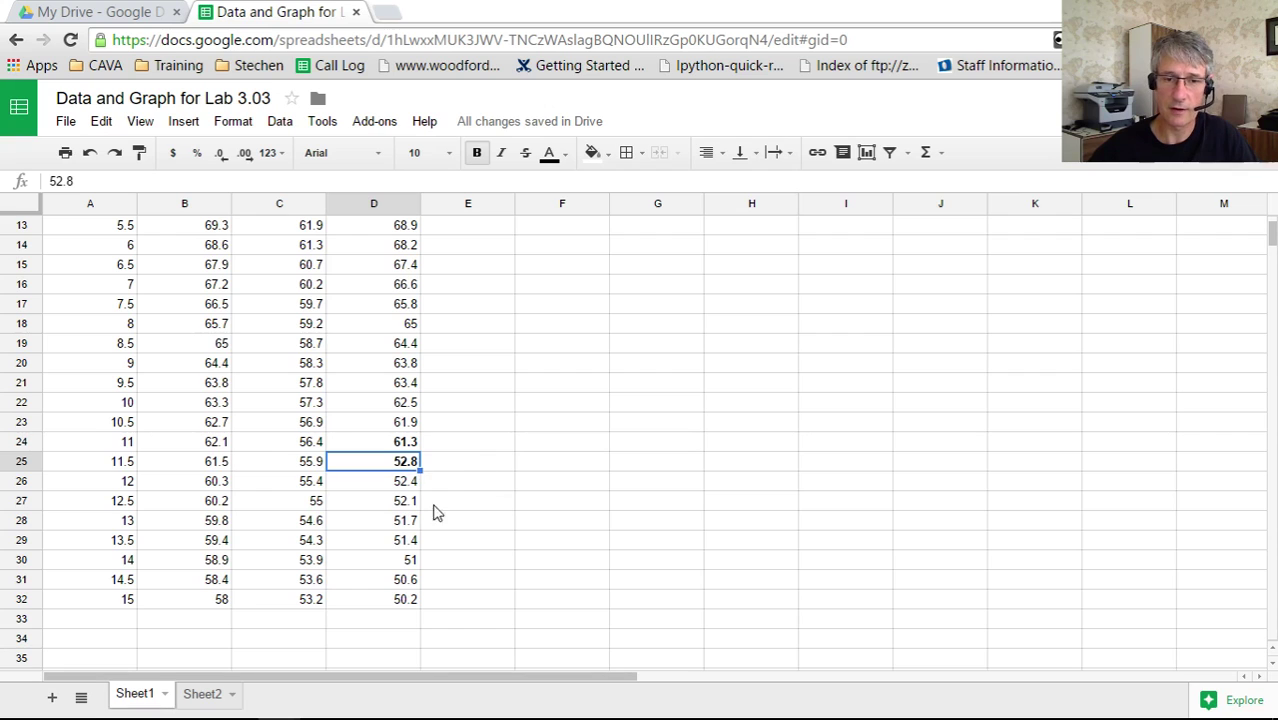
left_click_drag(388, 602, 123, 244)
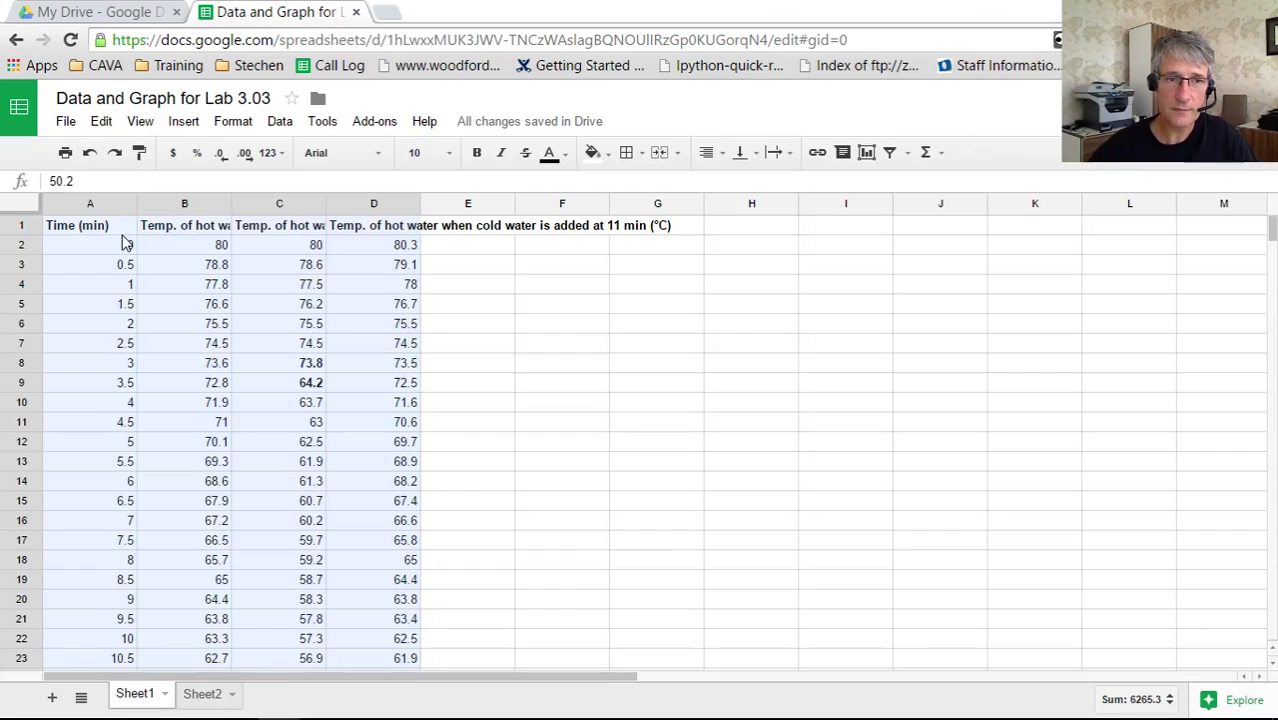
left_click_drag(145, 305, 105, 228)
left_click(110, 232)
left_click(382, 555)
left_click(105, 228)
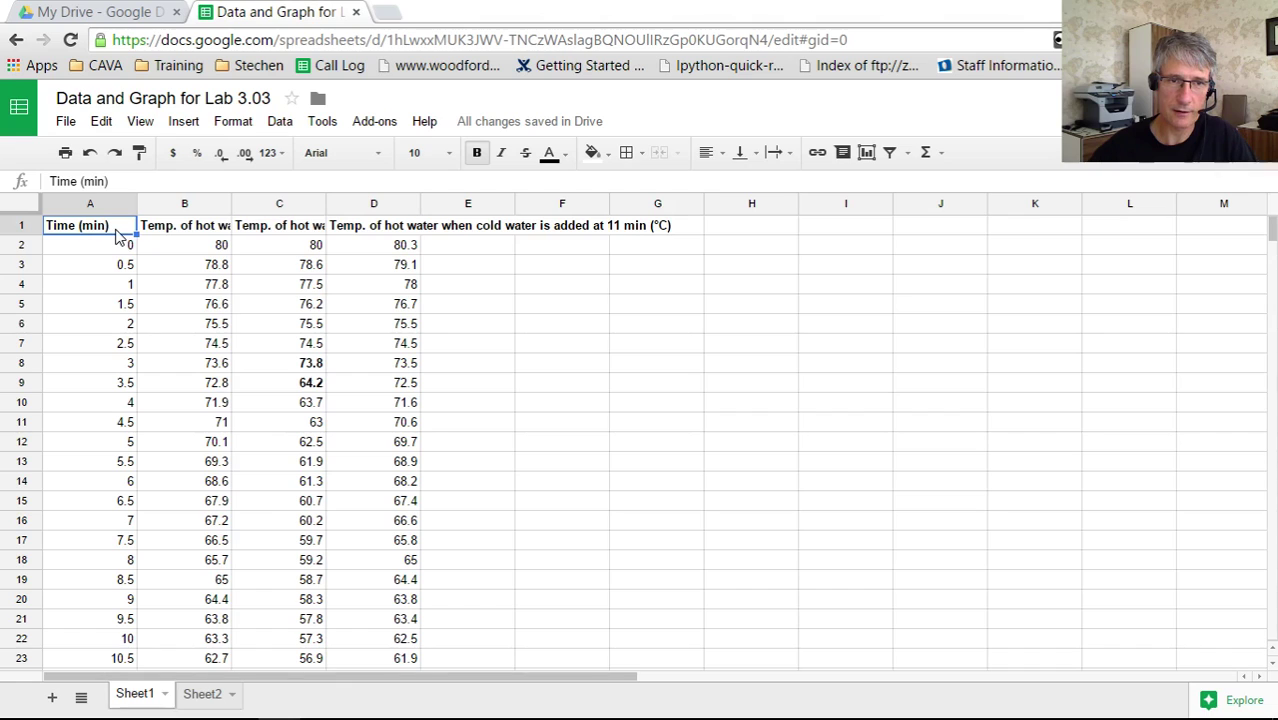
left_click_drag(115, 232, 405, 641)
left_click(410, 660)
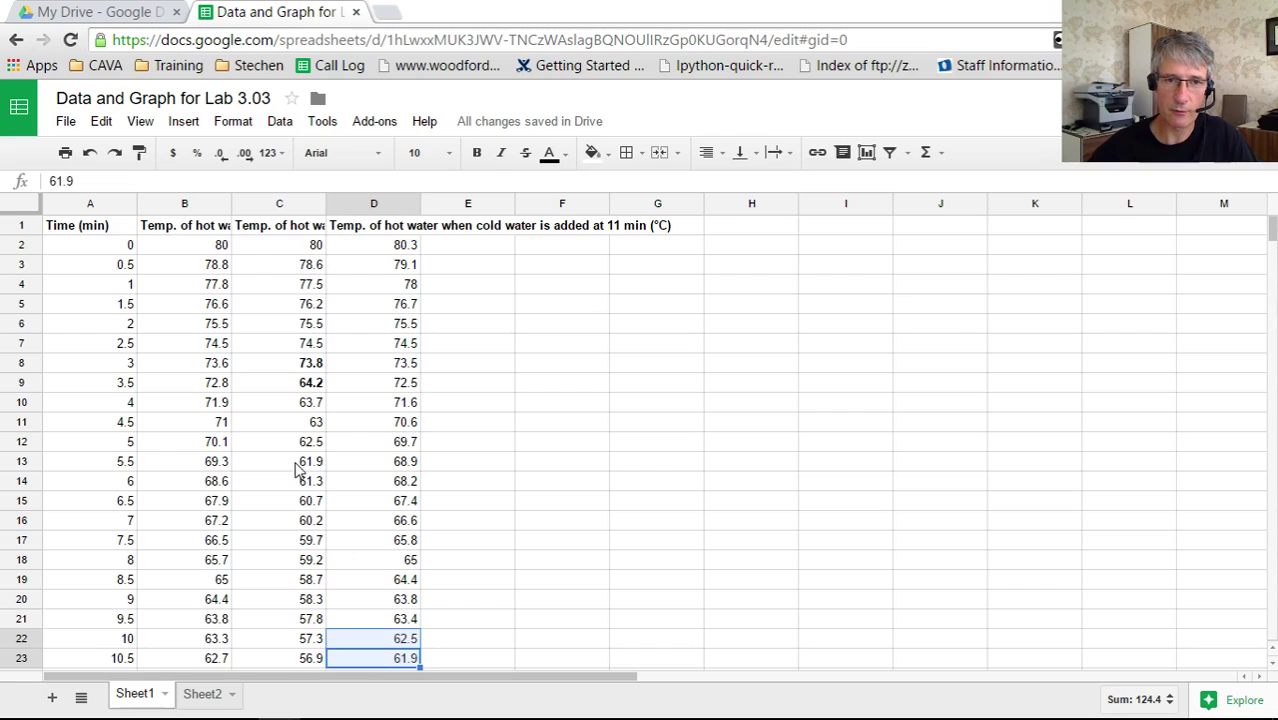
Step: Select the whole data table A1:D32 and start a chart from it with the recommended line chart
key("ctrl+Home")
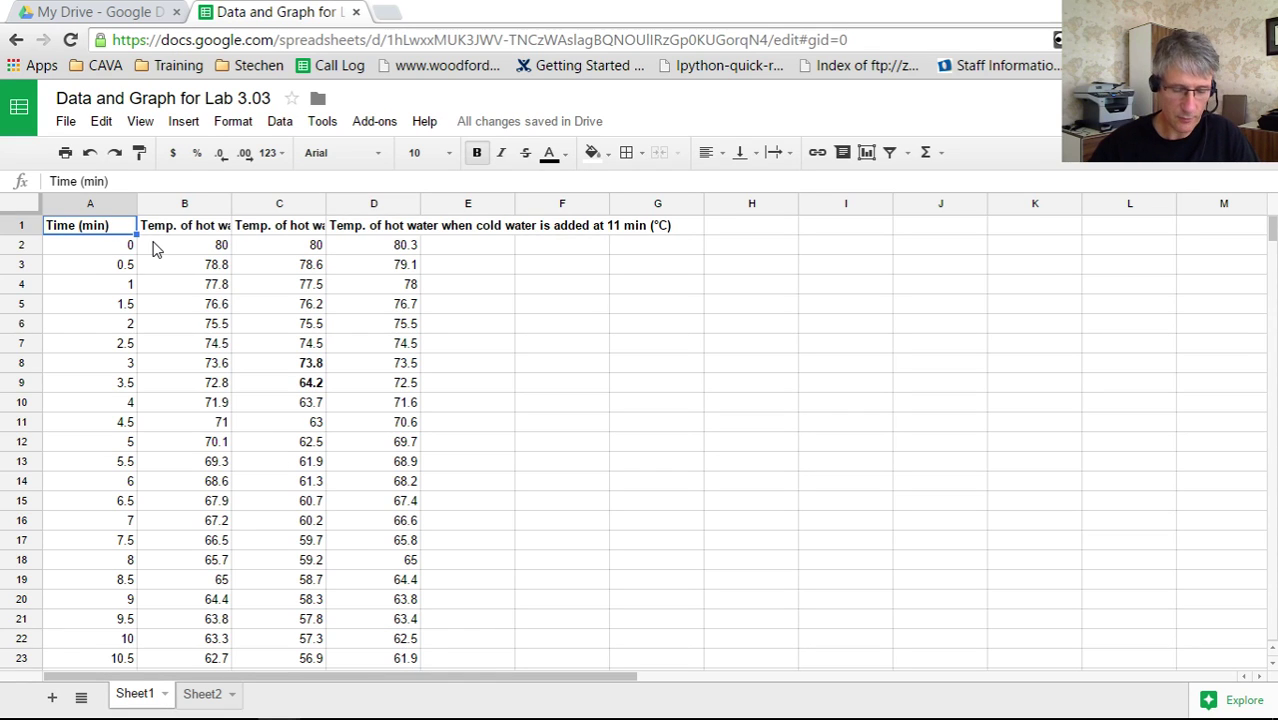
key("ctrl+shift+Right")
key("ctrl+shift+Down")
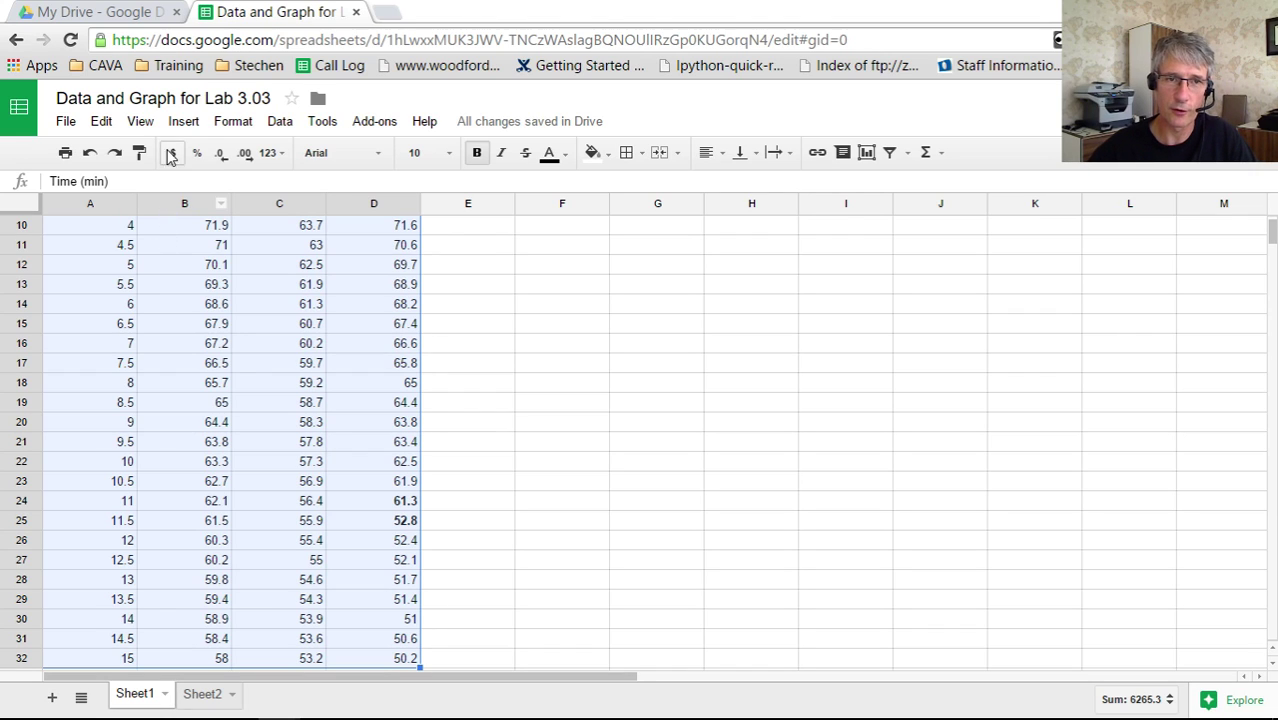
left_click(181, 121)
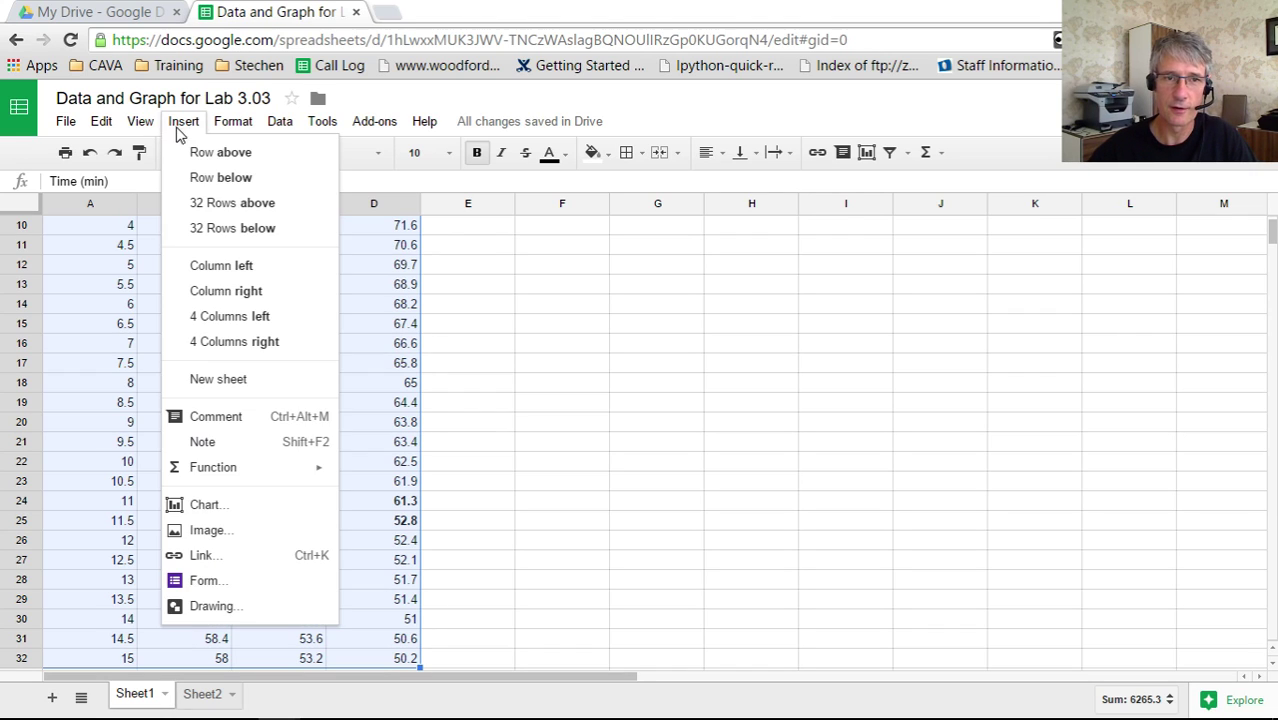
left_click(238, 510)
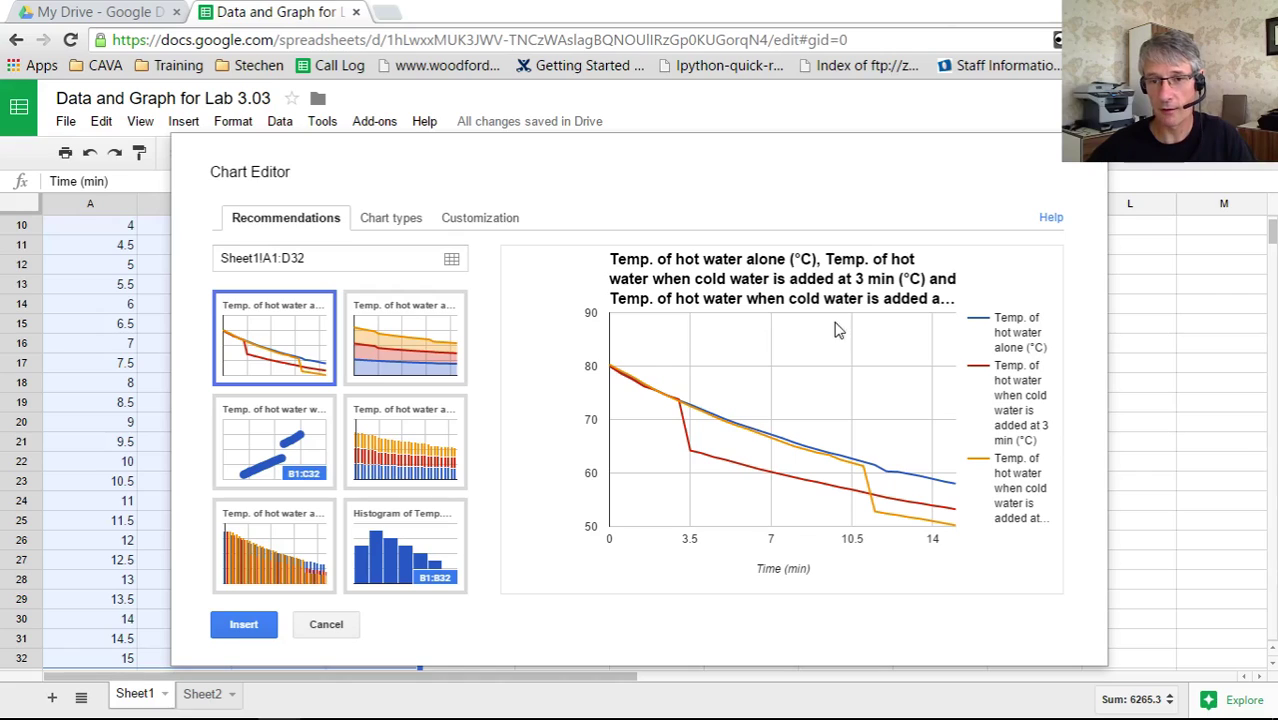
mouse_move(745, 483)
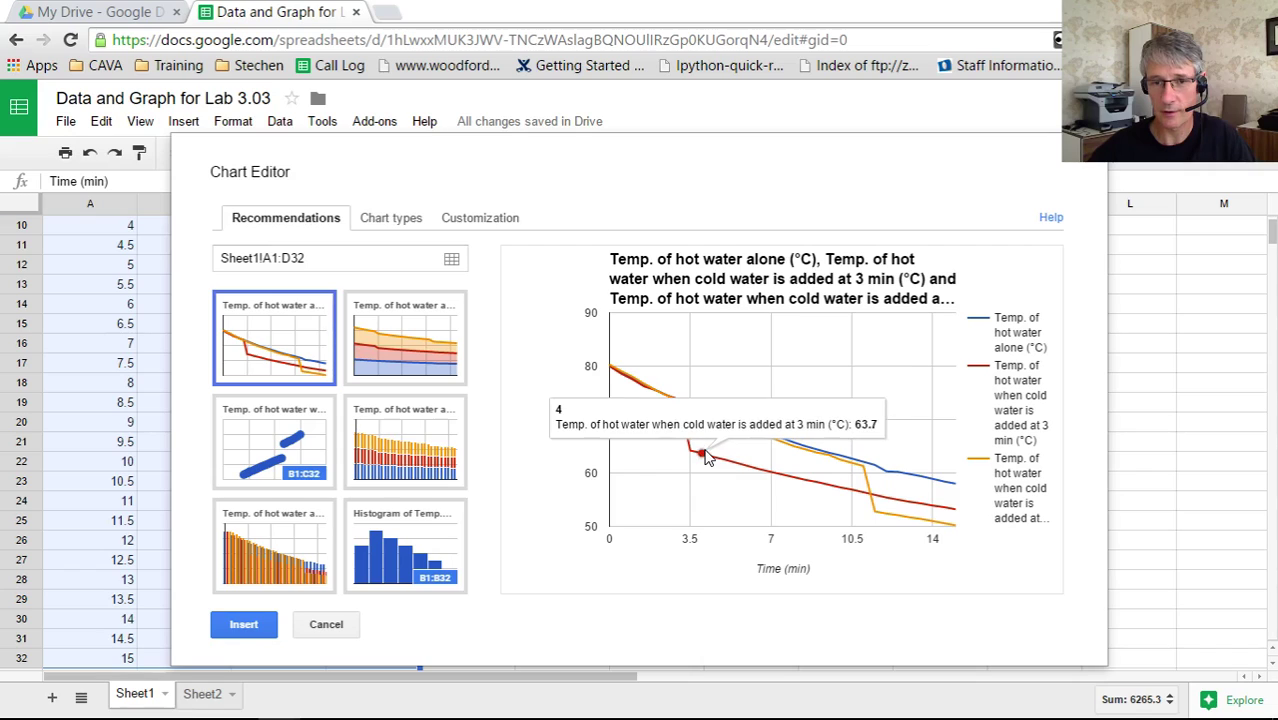
Step: Set the chart title to "Temperature vs Time for Cooling Curves of Water"
left_click(480, 217)
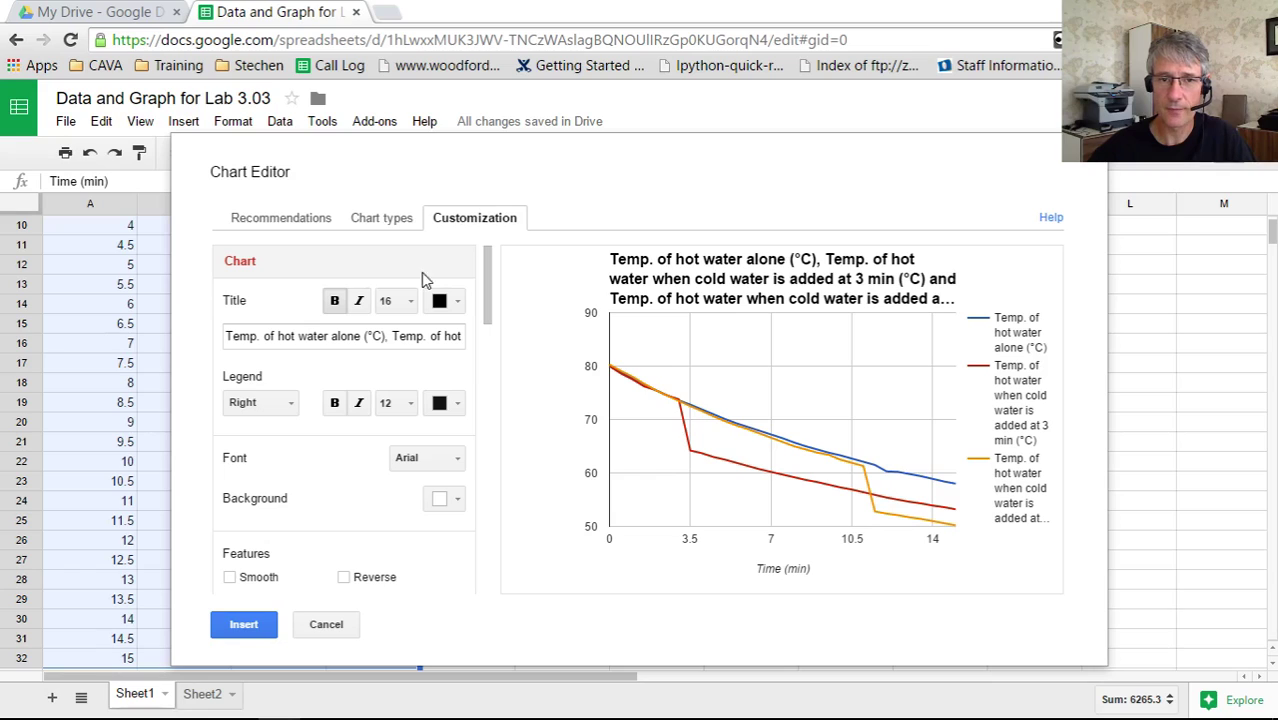
left_click_drag(229, 336, 503, 366)
type("Temp")
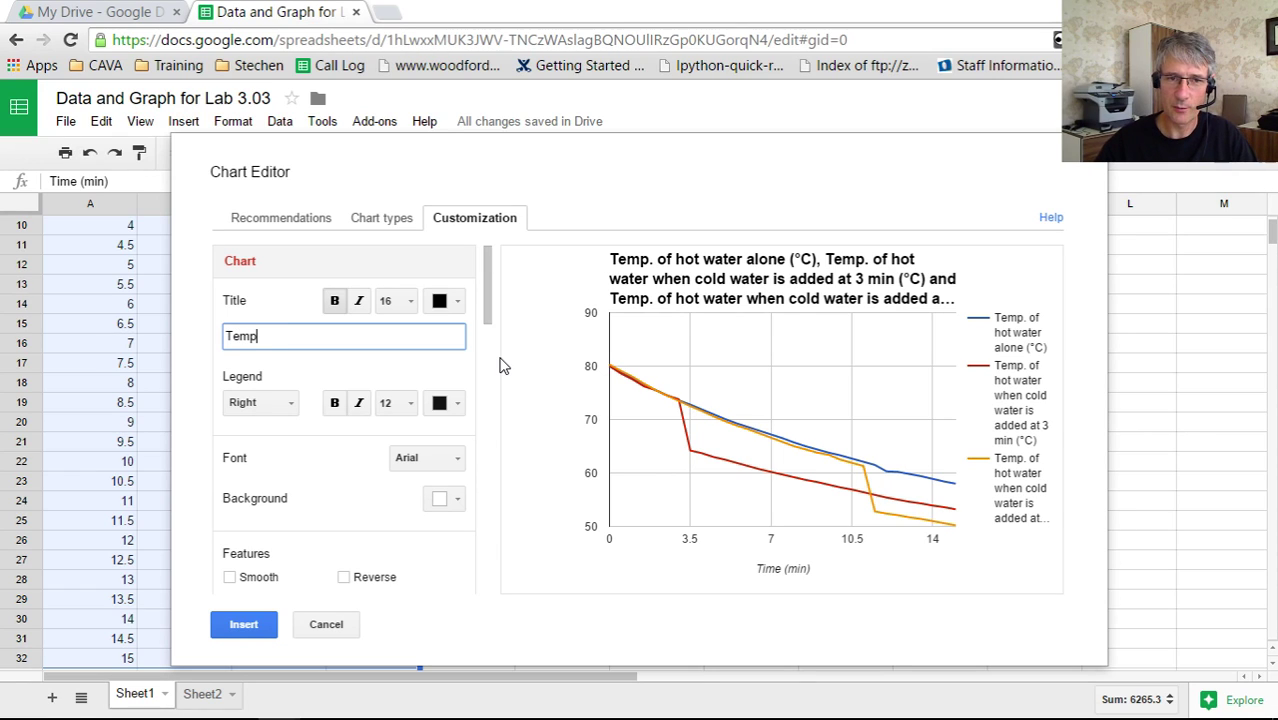
type("erature vs Time for")
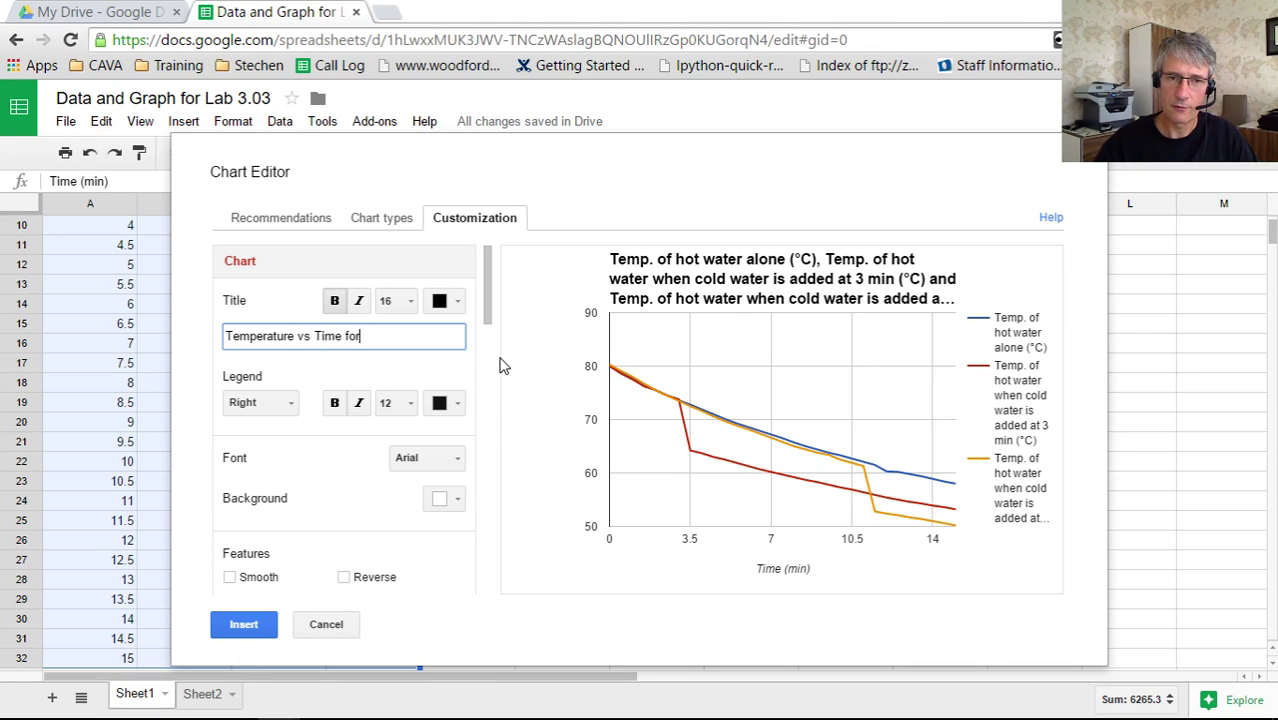
type(" Cooling C")
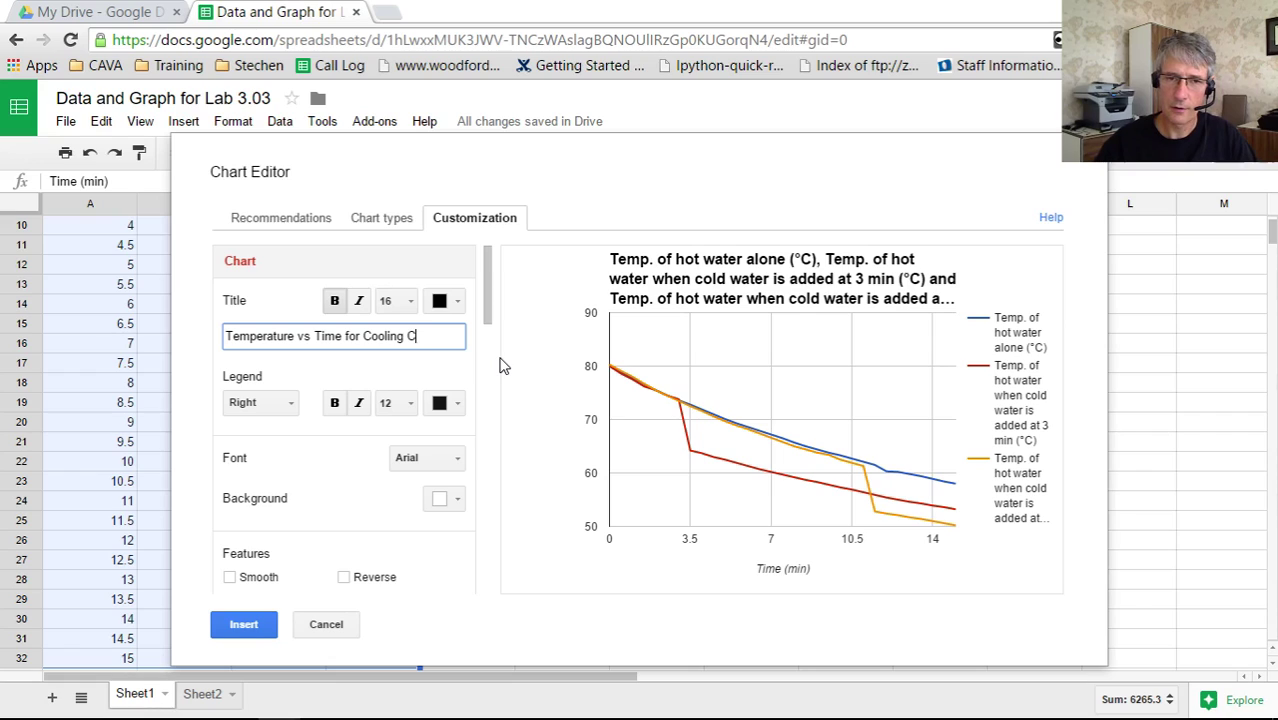
type("urves of Water")
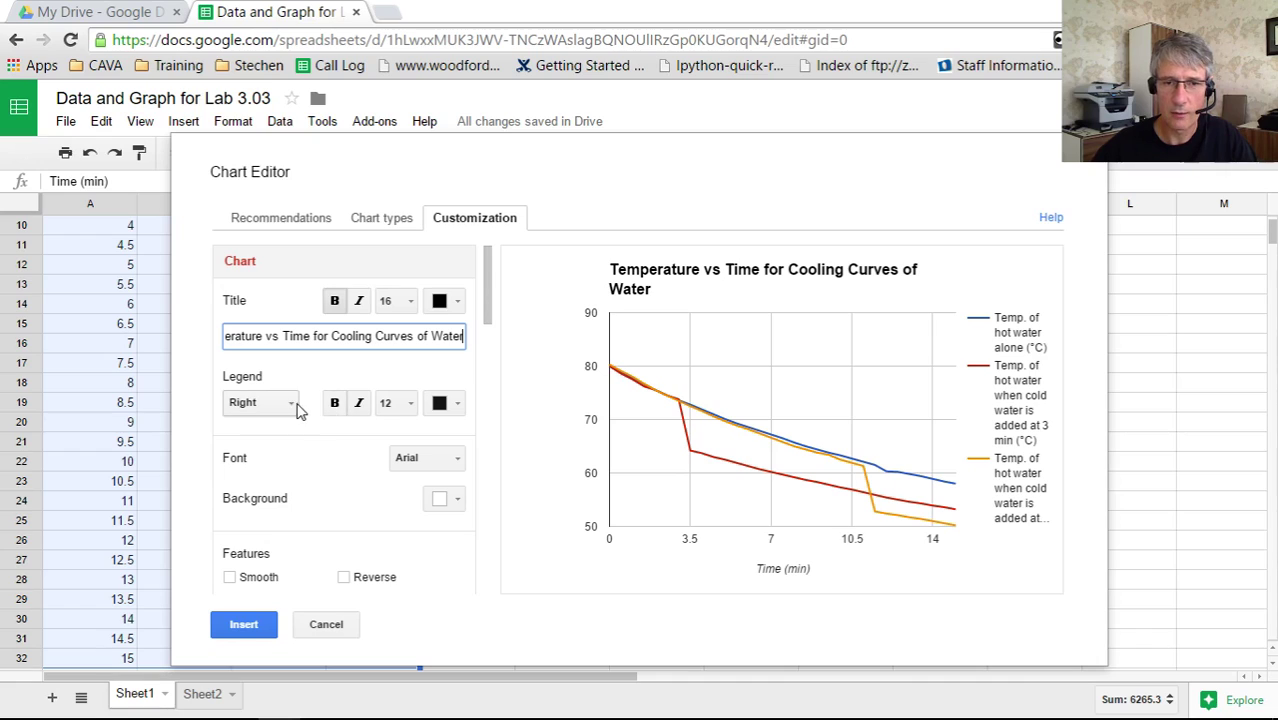
Step: Set the chart's legend font size to 10 and its title font size to 14
left_click(412, 406)
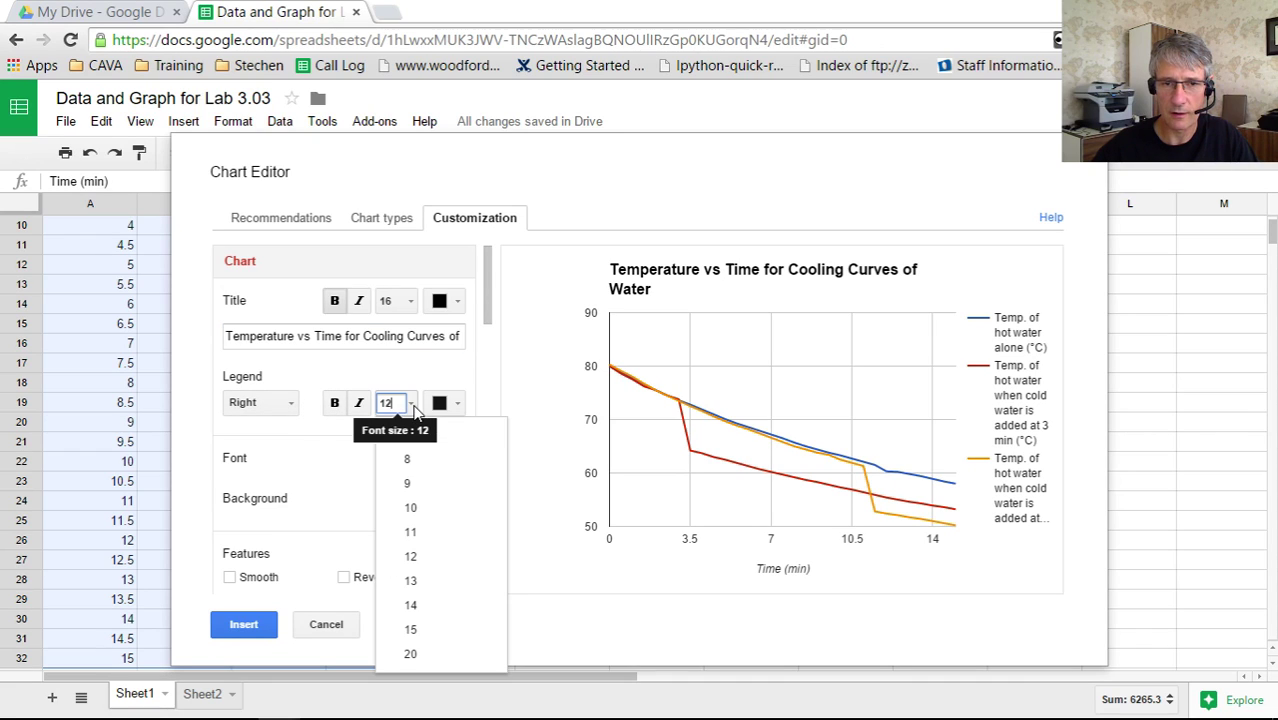
left_click(414, 509)
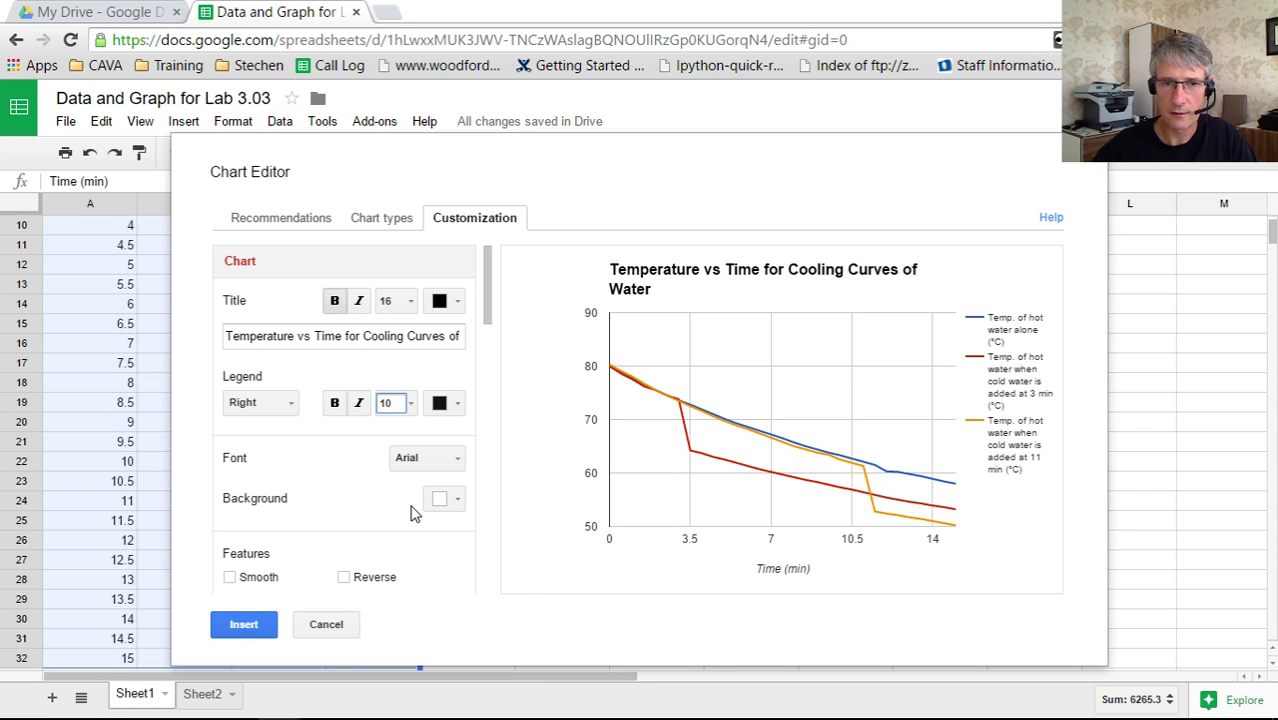
left_click(410, 304)
left_click(417, 390)
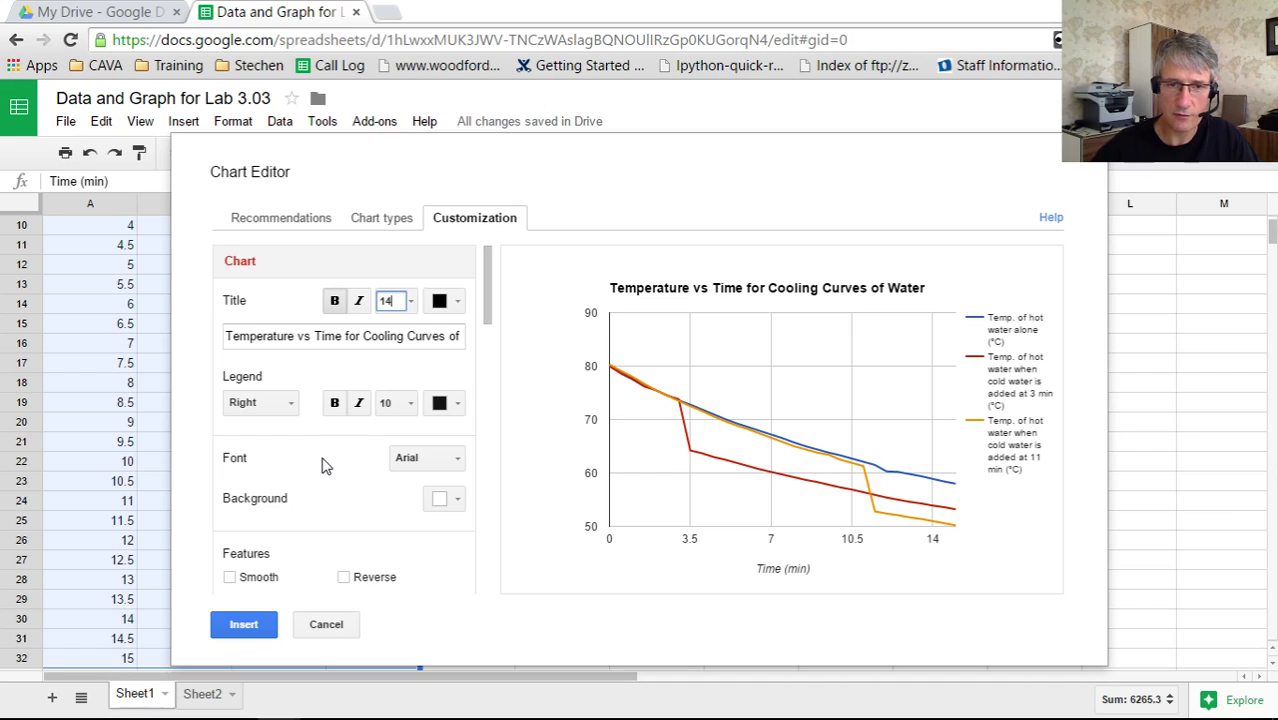
Step: Title the chart's left vertical axis "Temperature (C)"
scroll(321, 465, "down", 3)
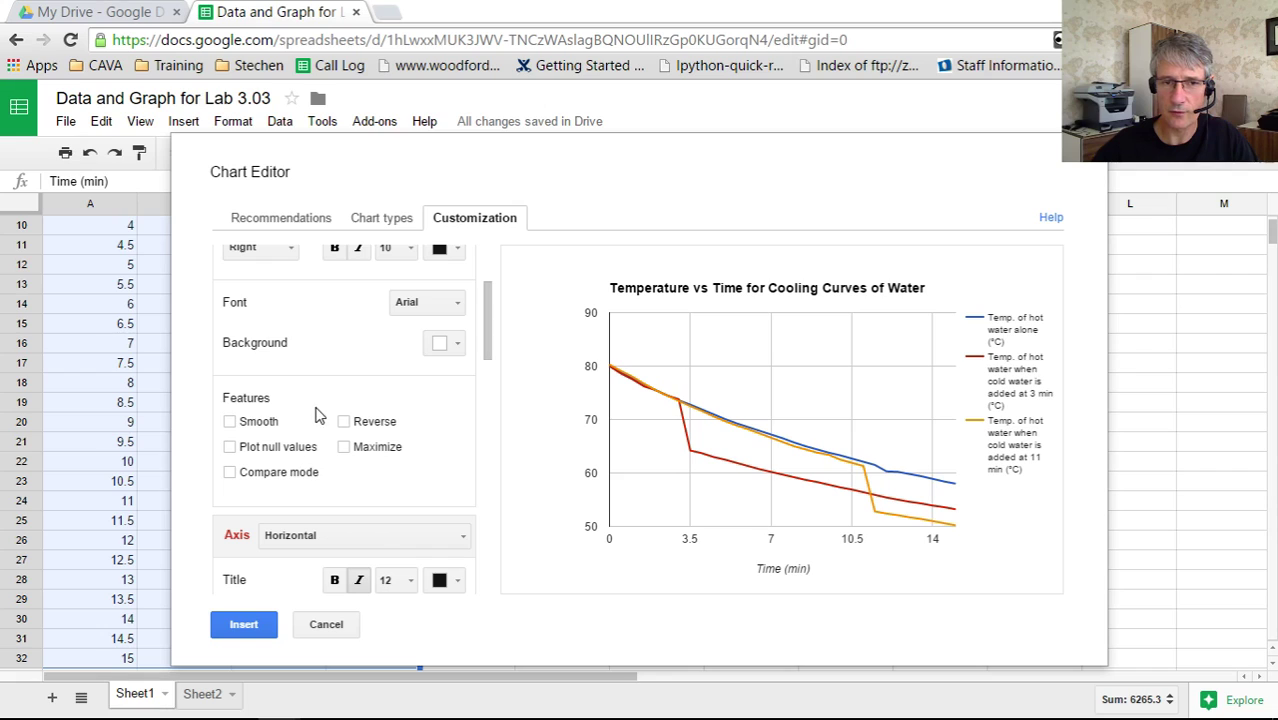
scroll(310, 444, "down", 3)
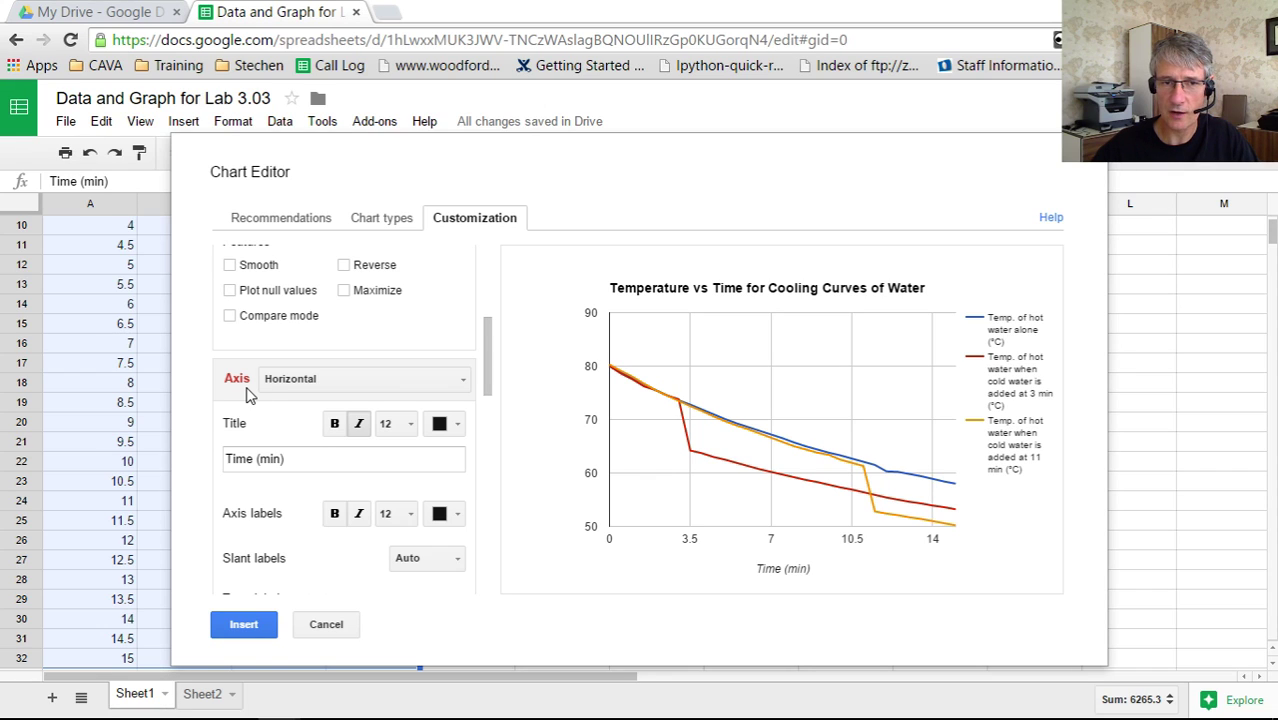
left_click(312, 381)
left_click(320, 434)
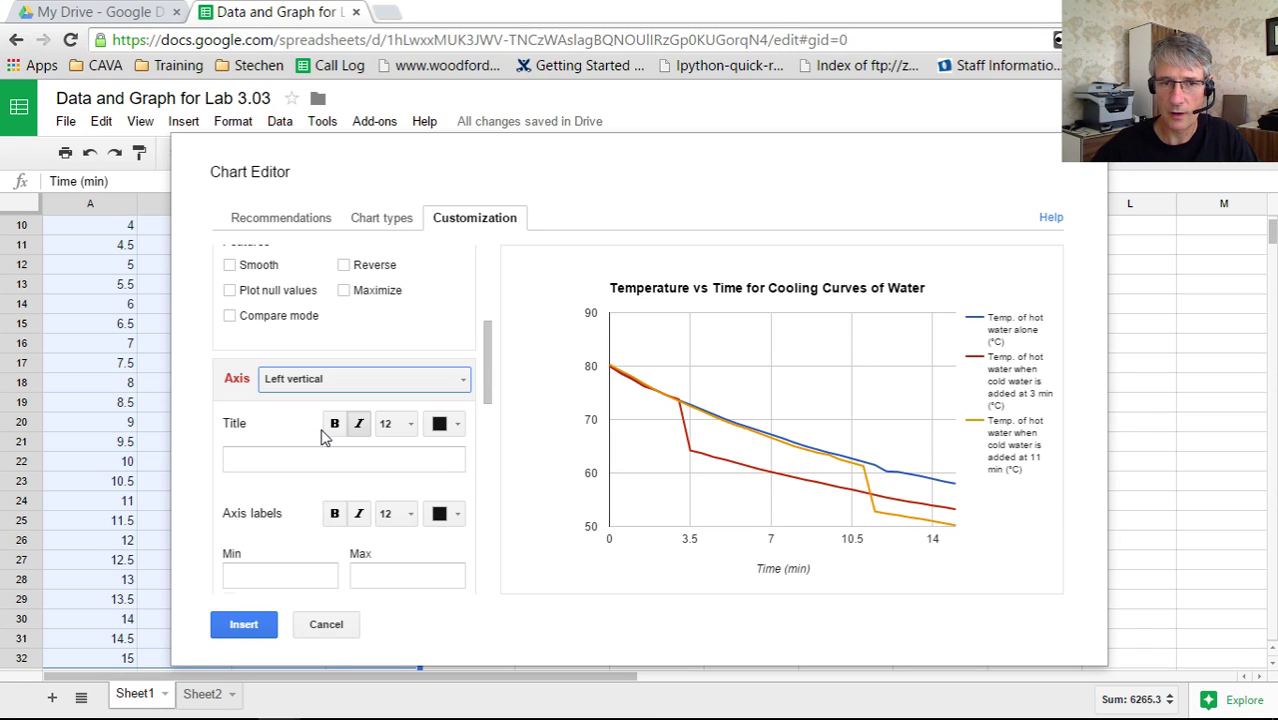
left_click(298, 458)
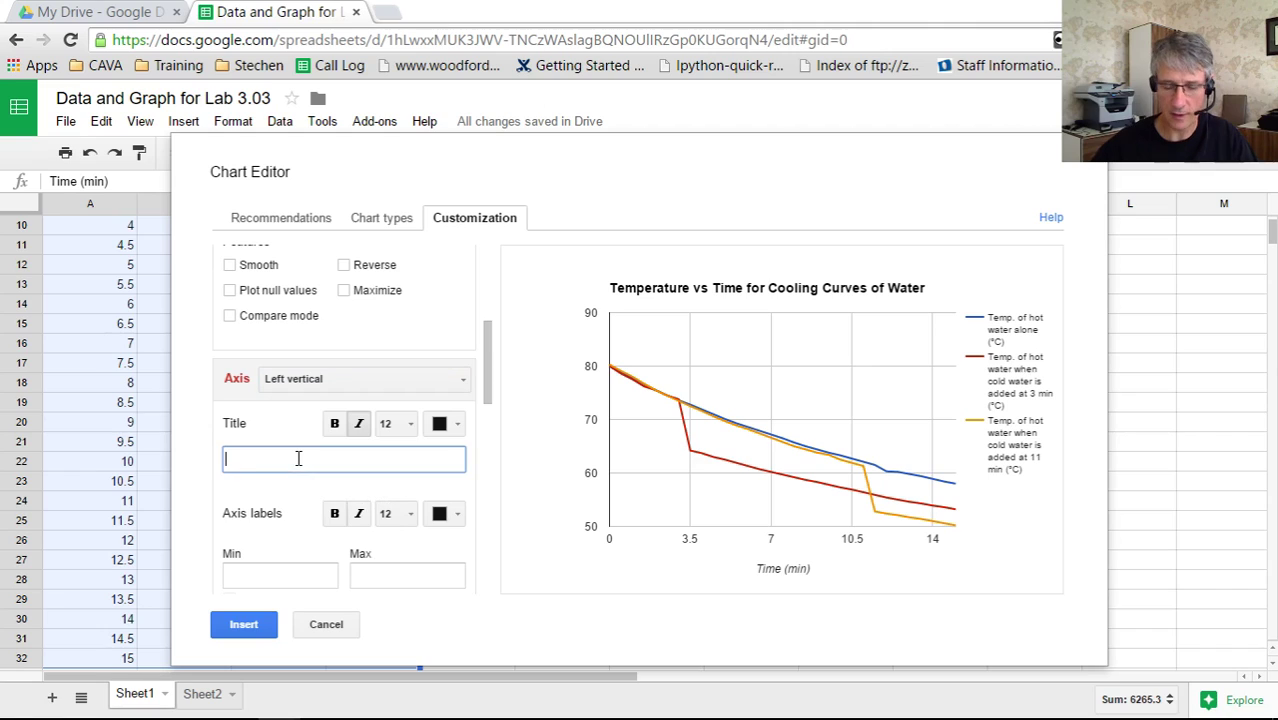
type("Temperature (C")
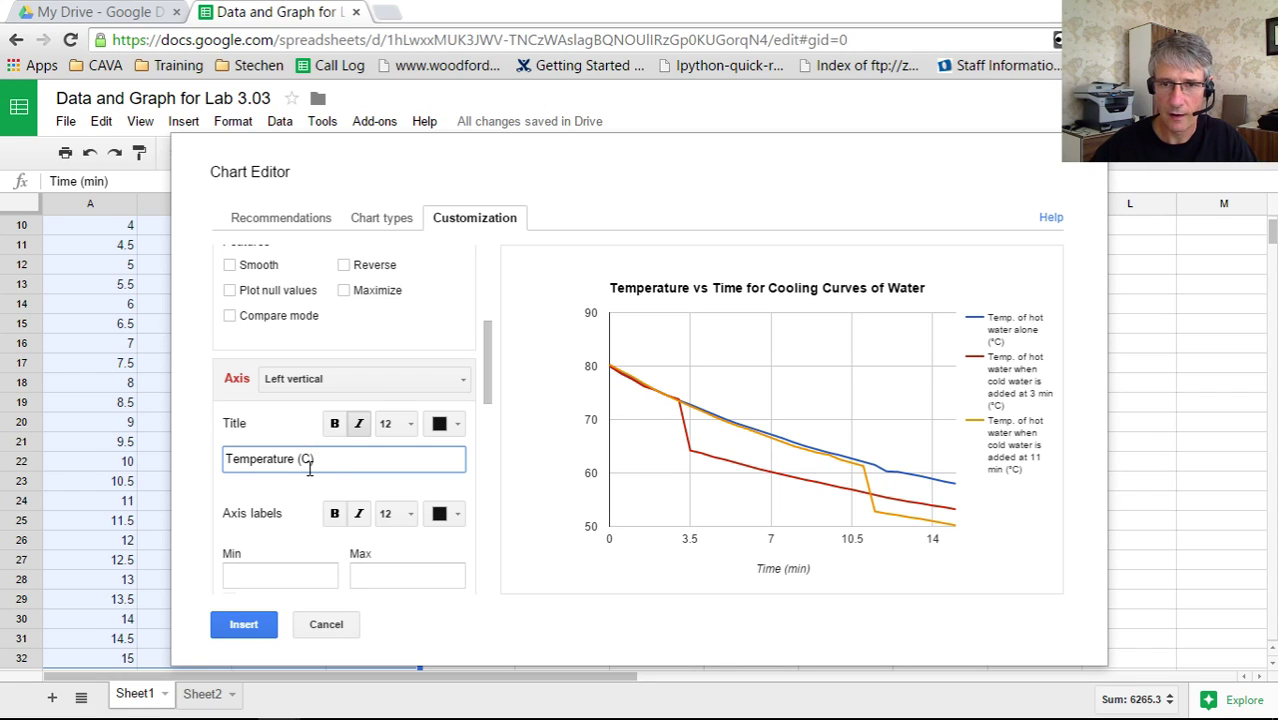
Step: Try a minimum of 40 for the chart's left vertical axis
scroll(310, 474, "down", 2)
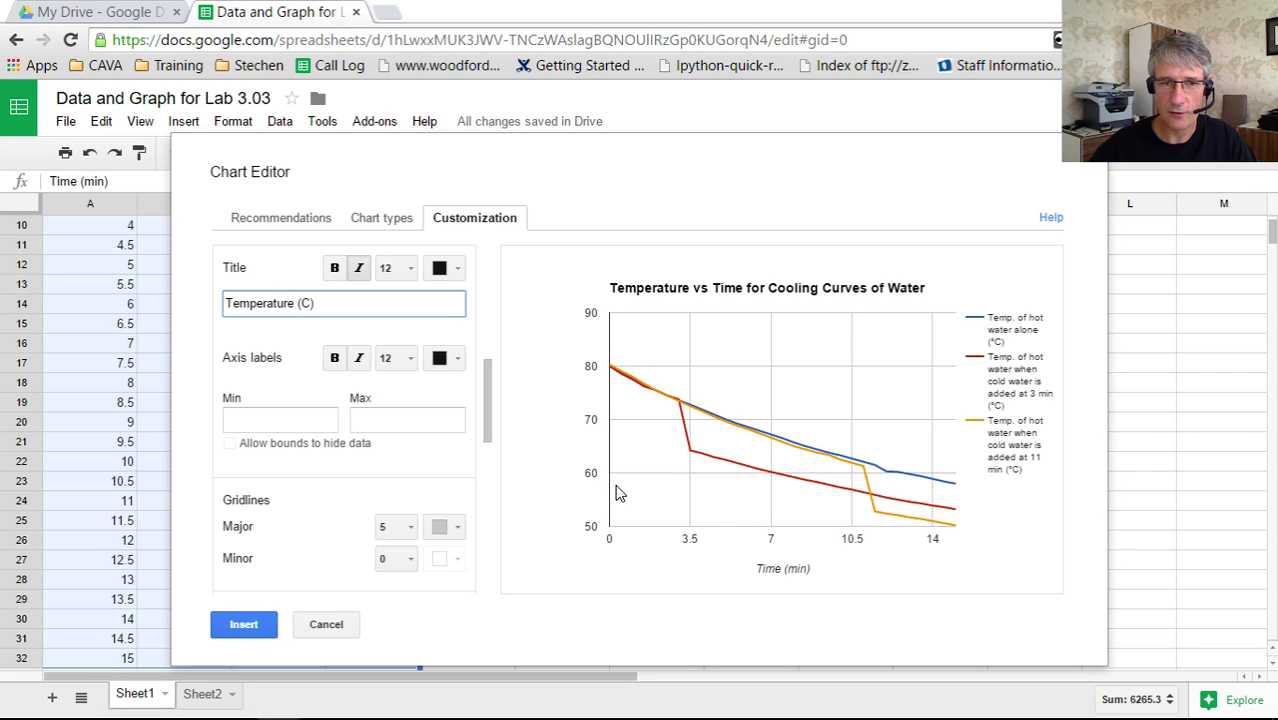
left_click(287, 423)
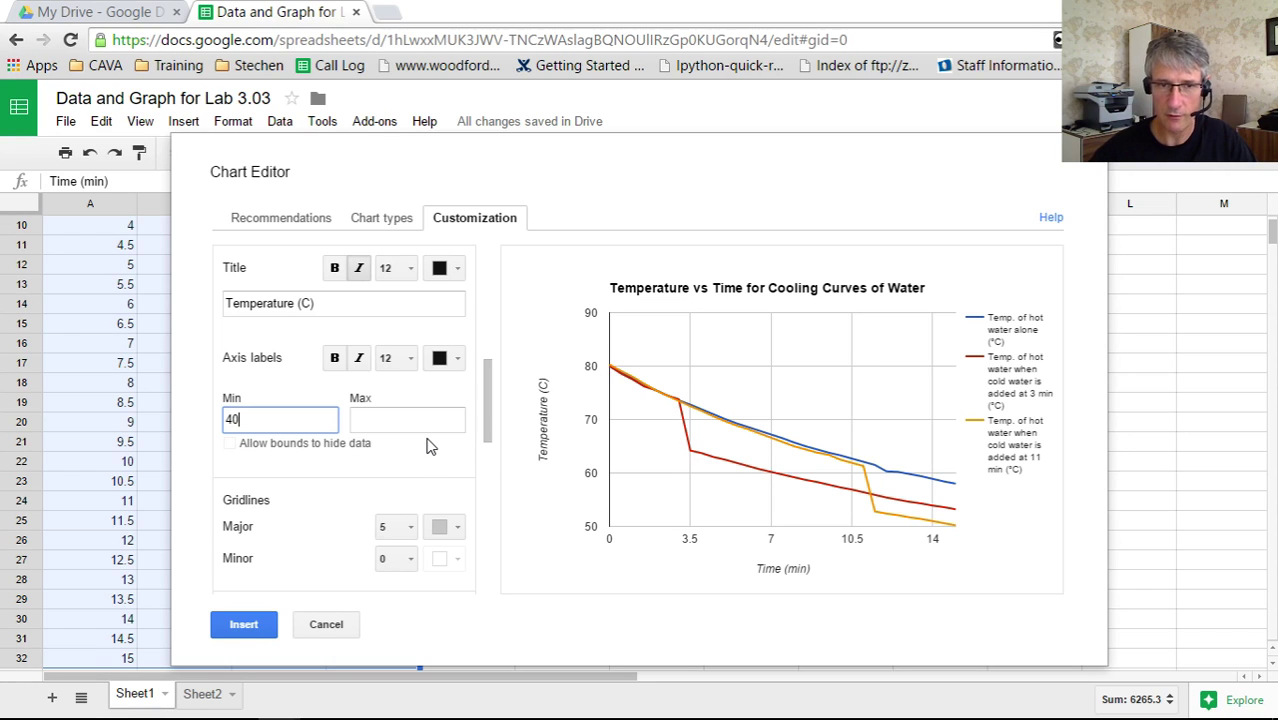
key("Tab")
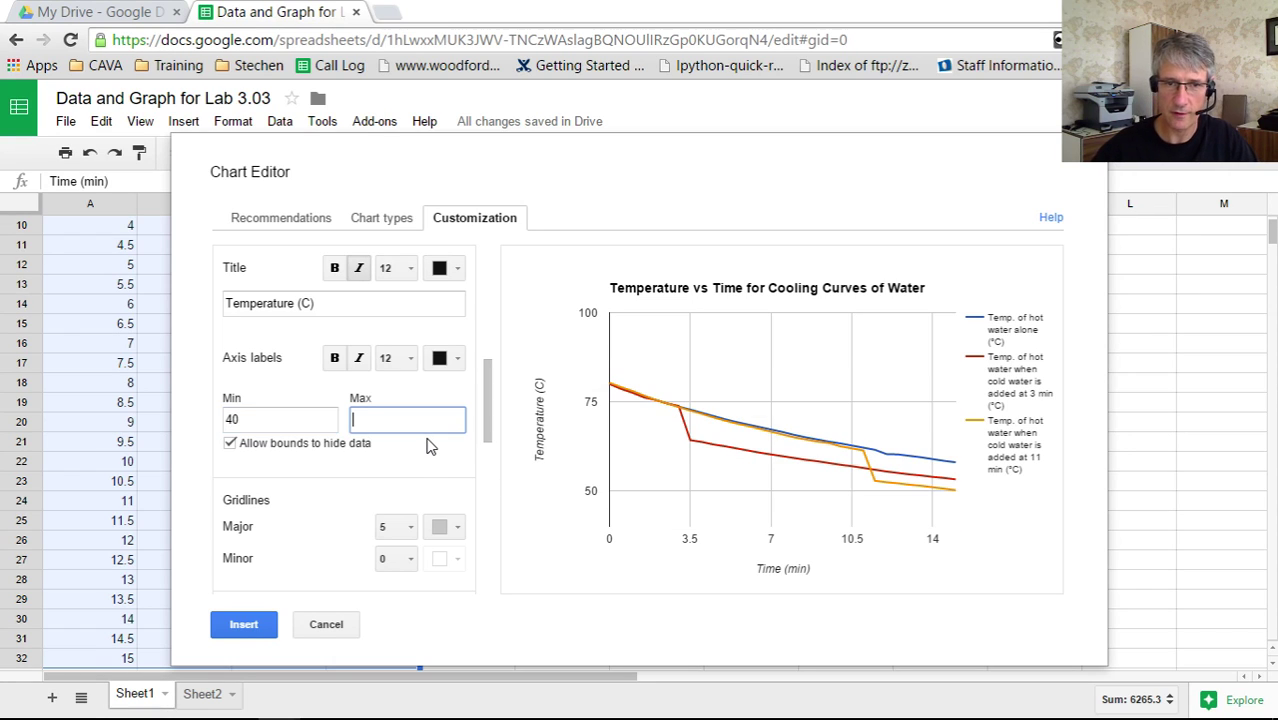
left_click(323, 463)
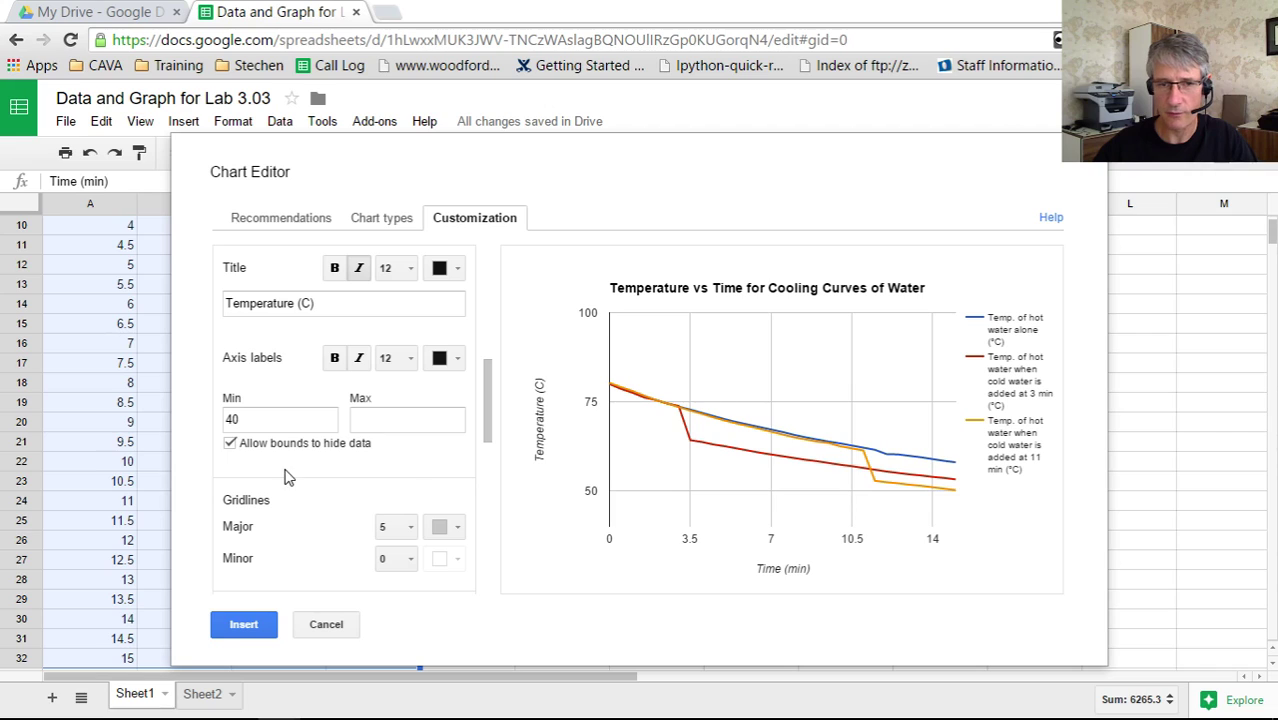
Step: Set the minimum of the chart's left vertical axis to 50
double_click(230, 420)
type("5")
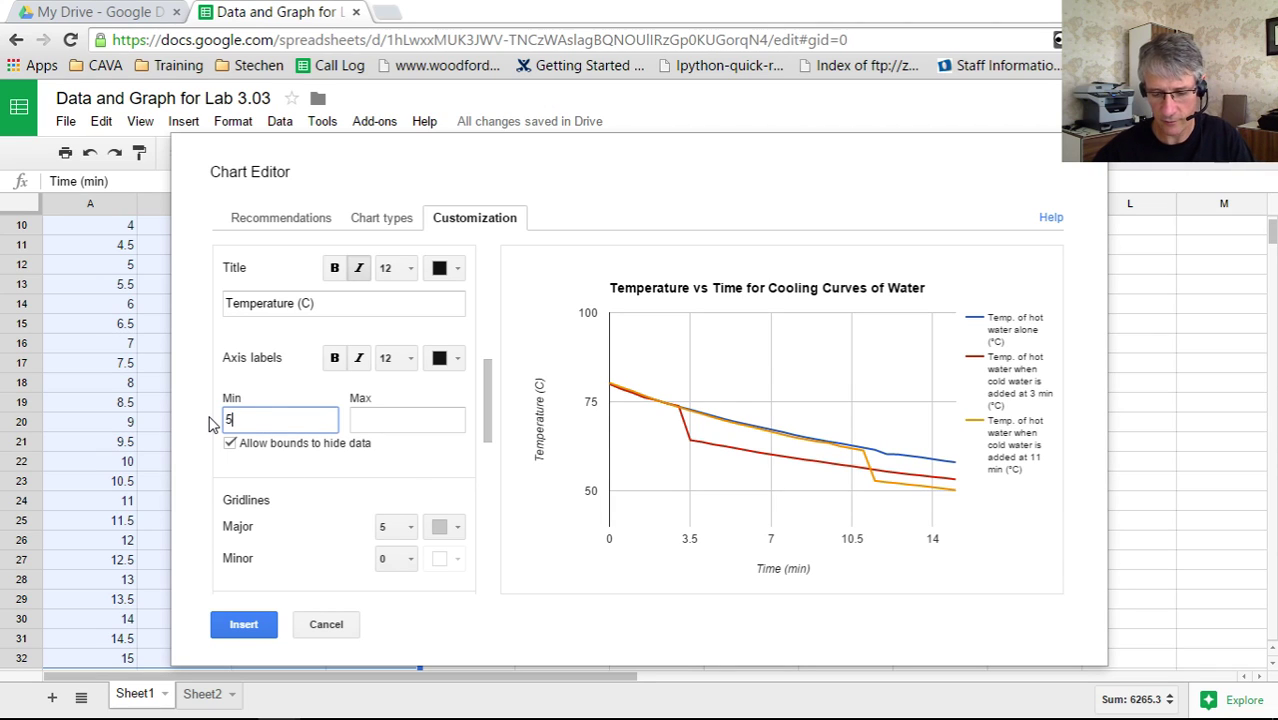
key("Tab")
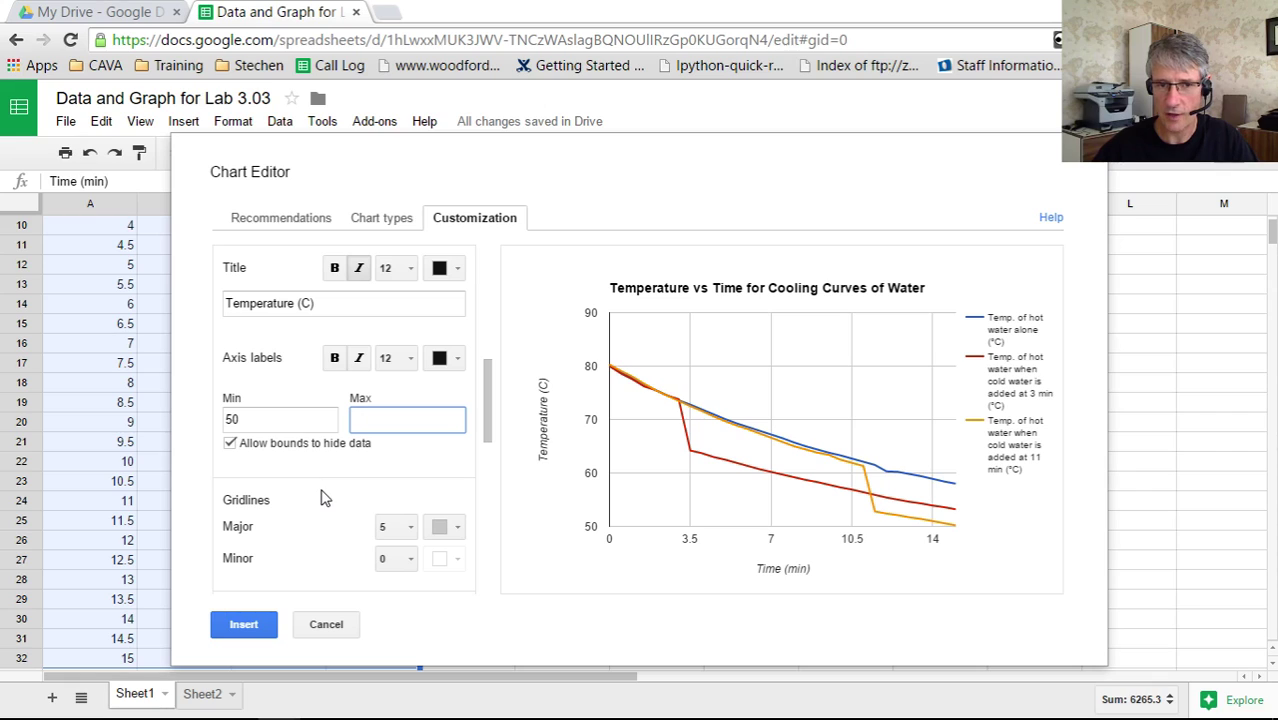
Step: Set the point size to 7px for all lines in the chart
scroll(320, 496, "down", 3)
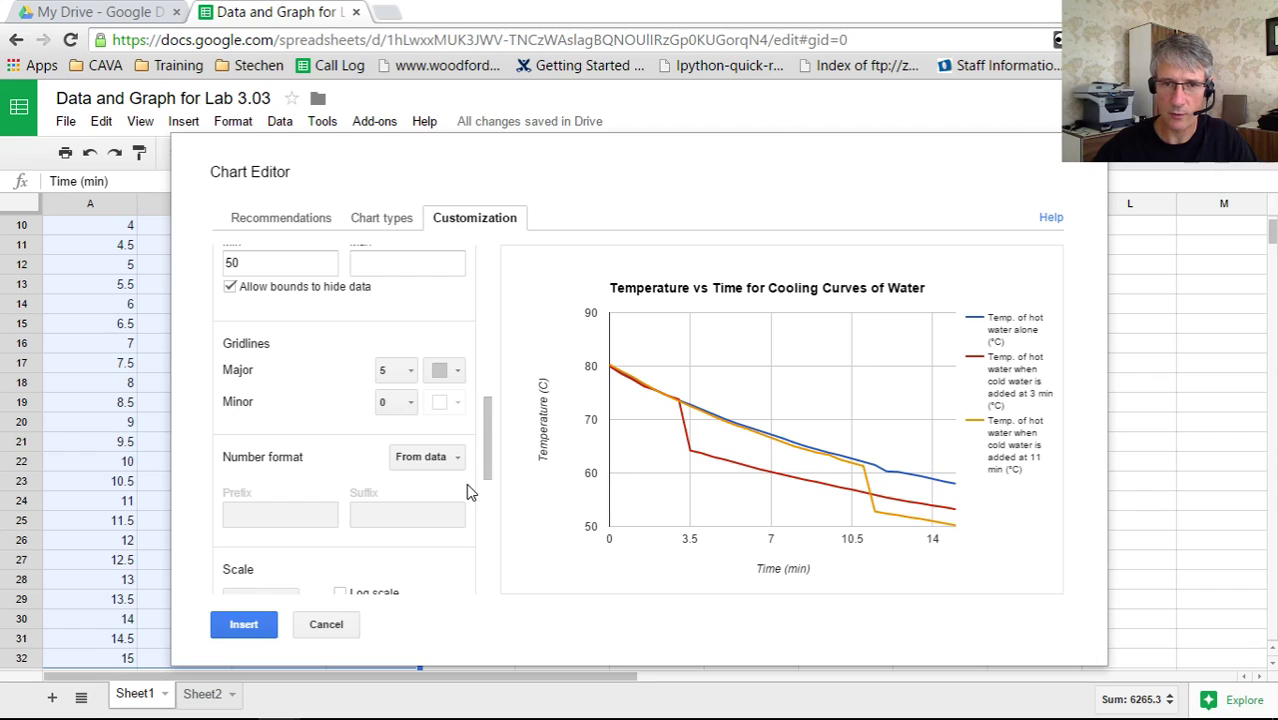
scroll(468, 488, "down", 3)
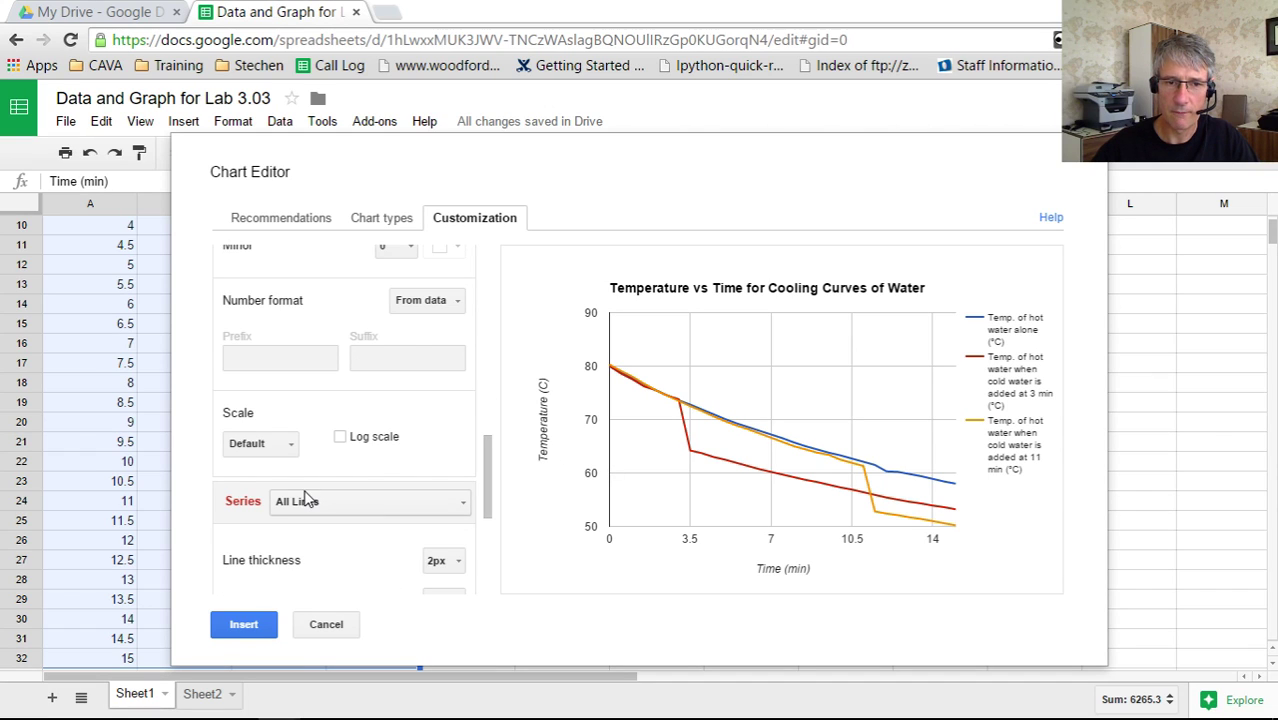
scroll(308, 496, "down", 3)
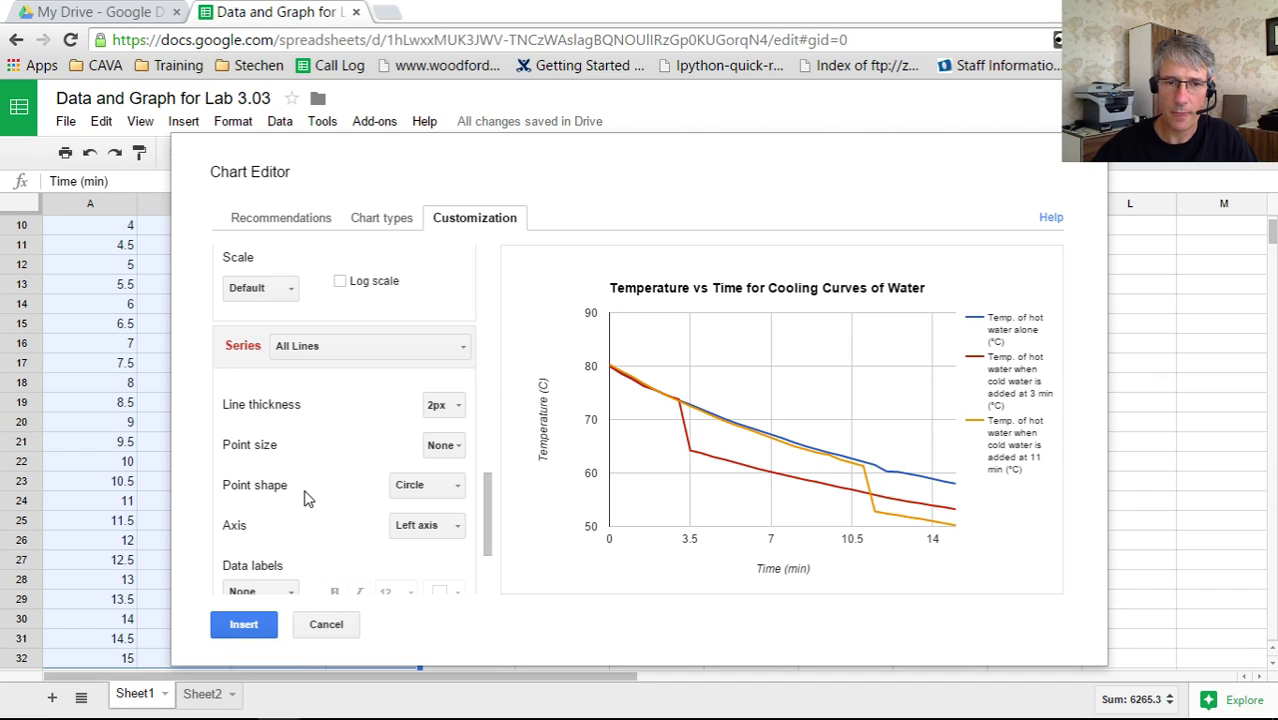
left_click(312, 348)
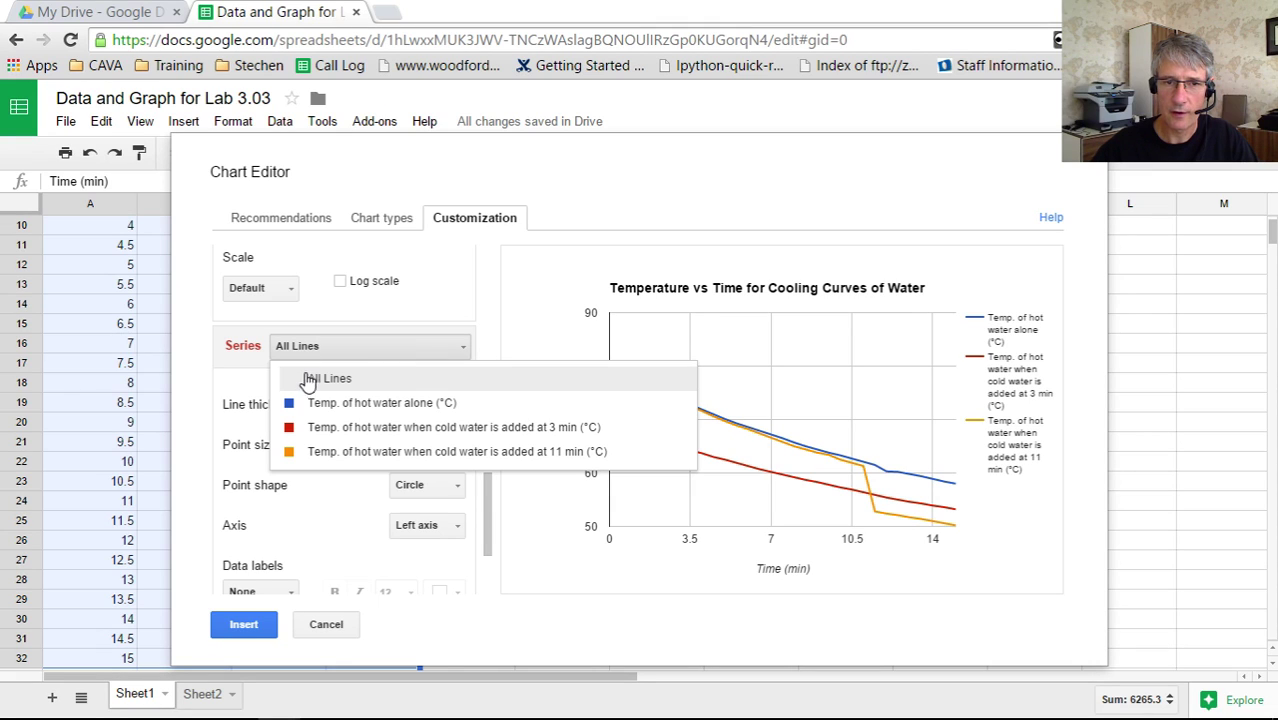
left_click(482, 403)
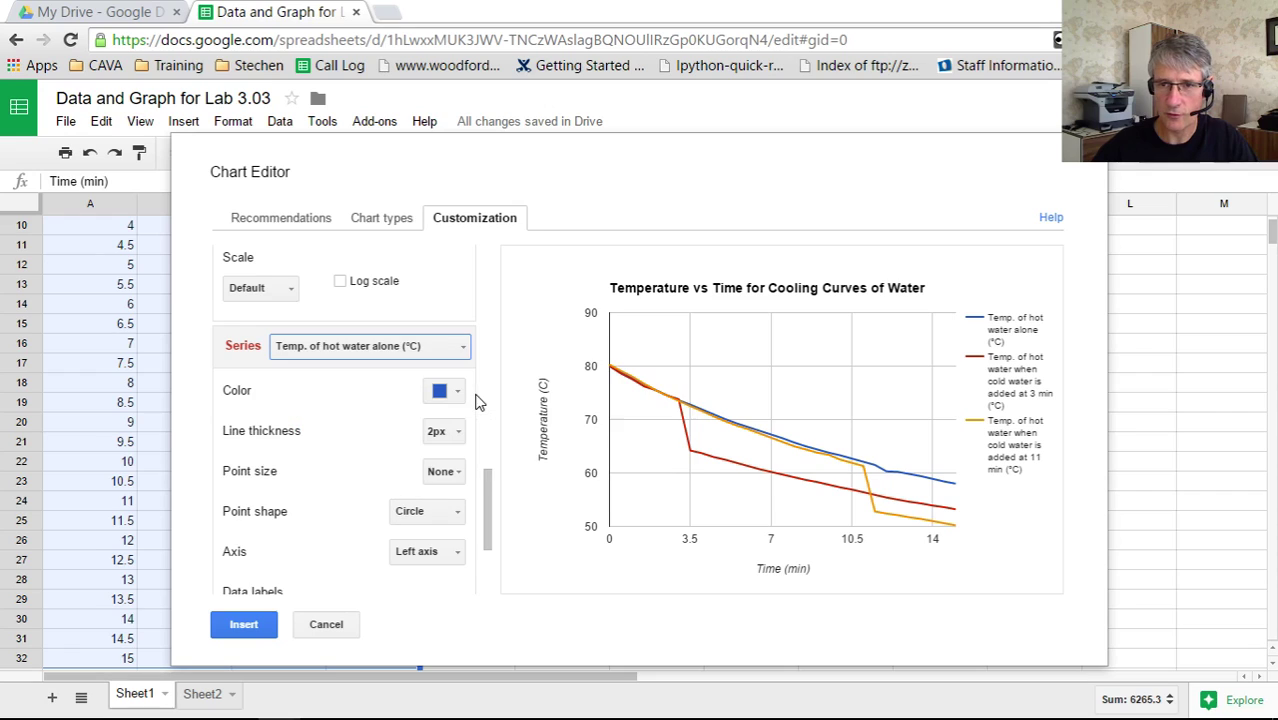
left_click(425, 348)
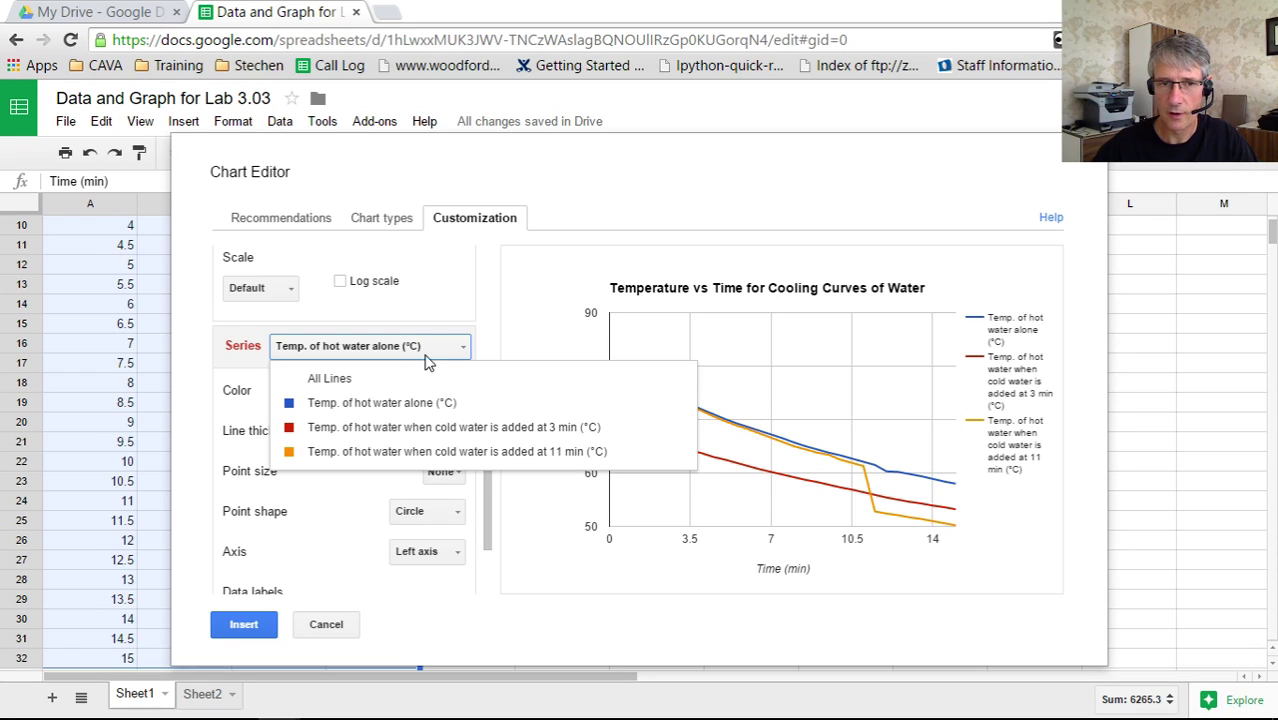
left_click(414, 384)
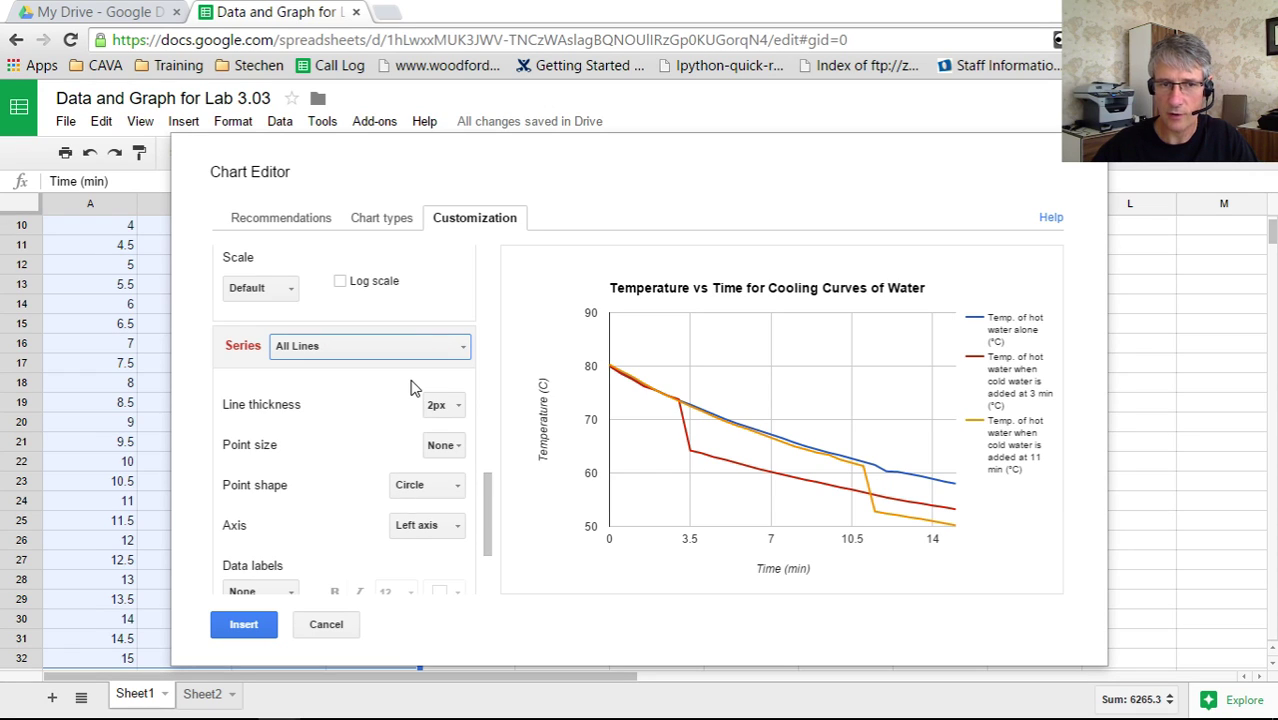
left_click(460, 452)
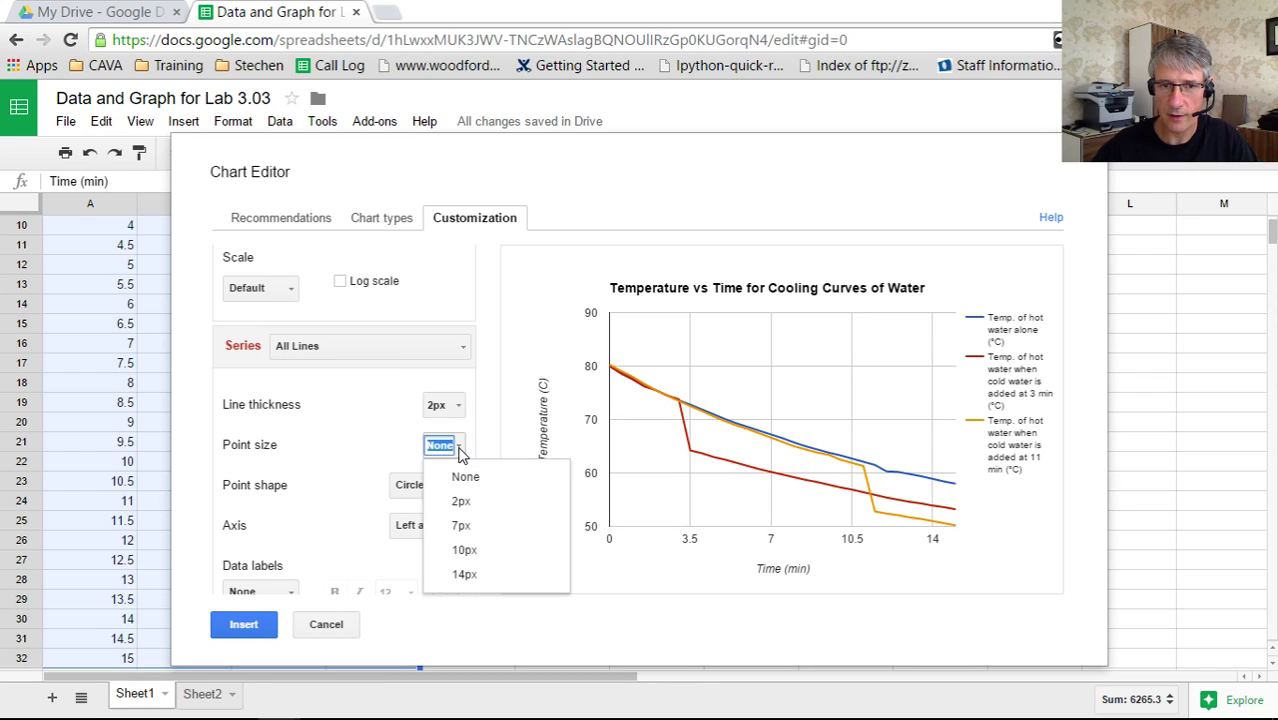
left_click(464, 528)
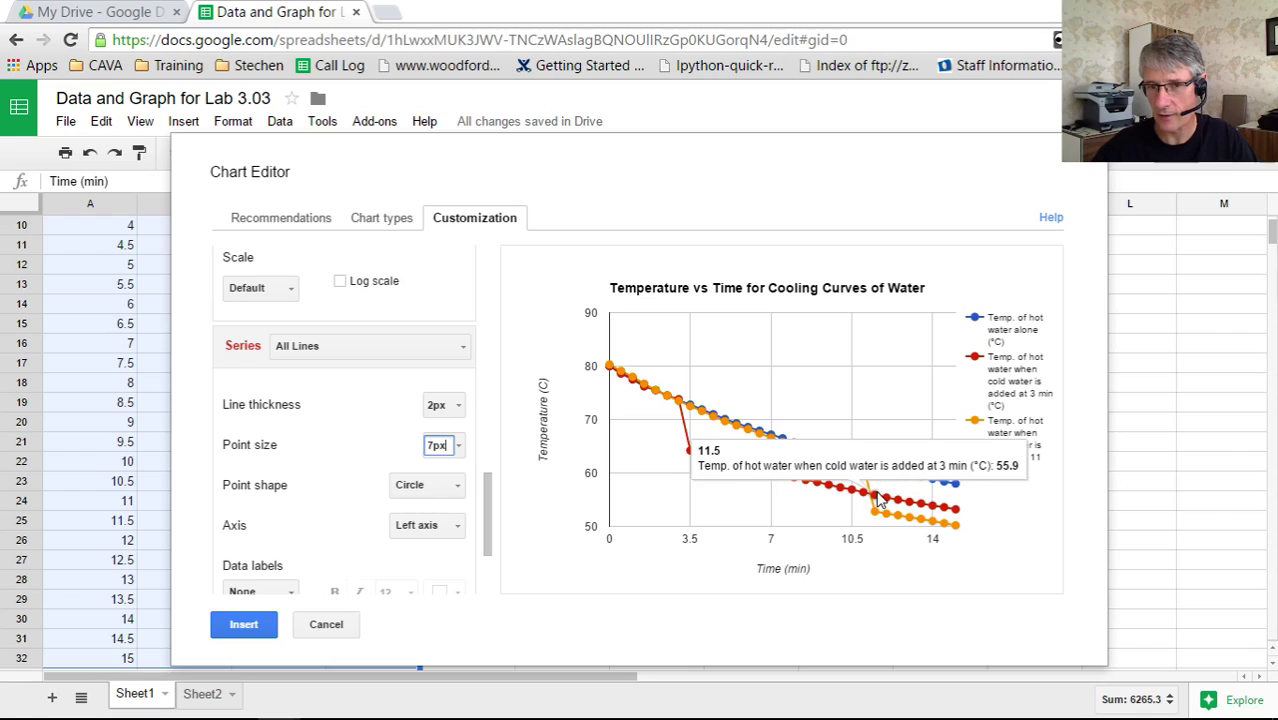
left_click(335, 511)
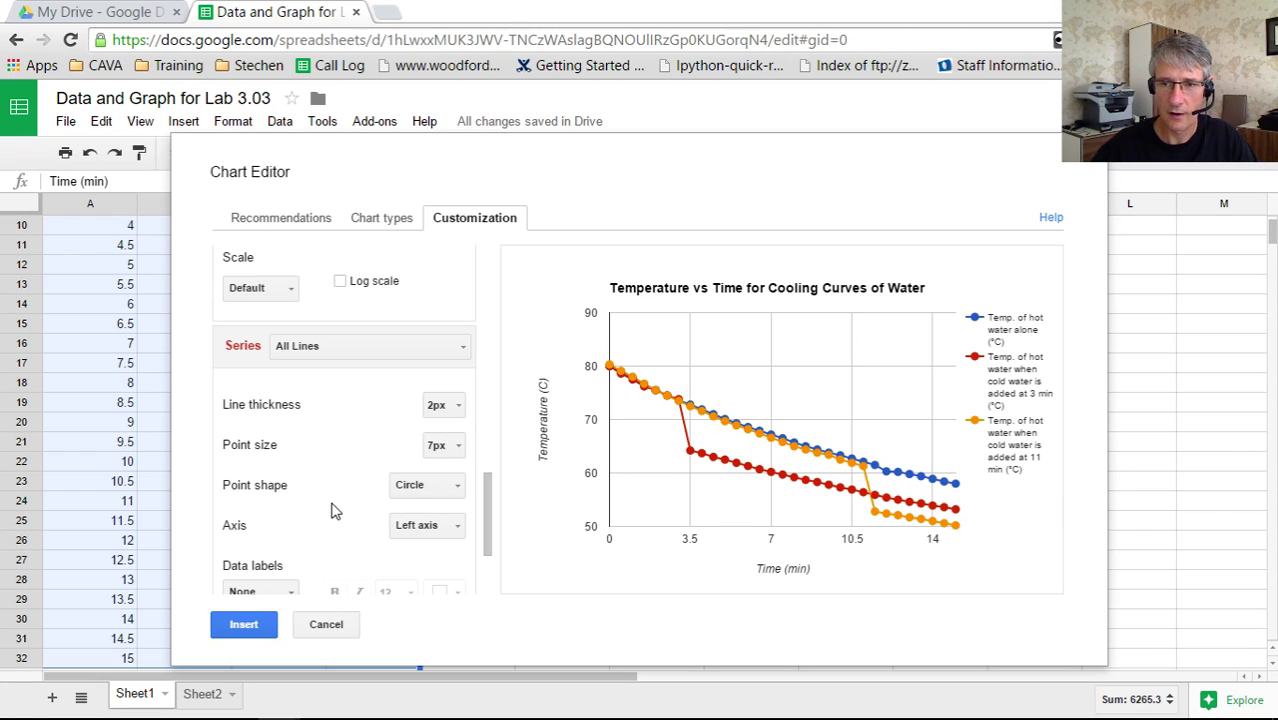
Step: Insert the finished chart into Sheet1 and move it beside the data table, across columns E to K
scroll(335, 511, "down", 3)
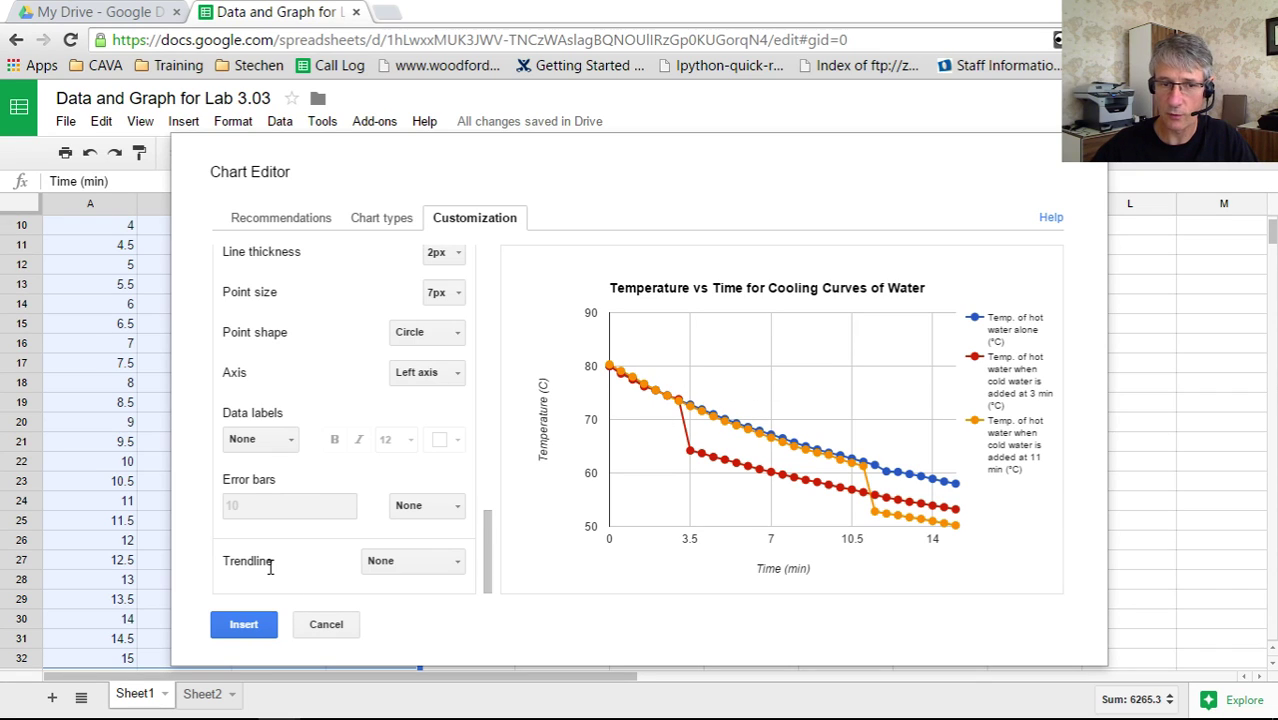
left_click(244, 624)
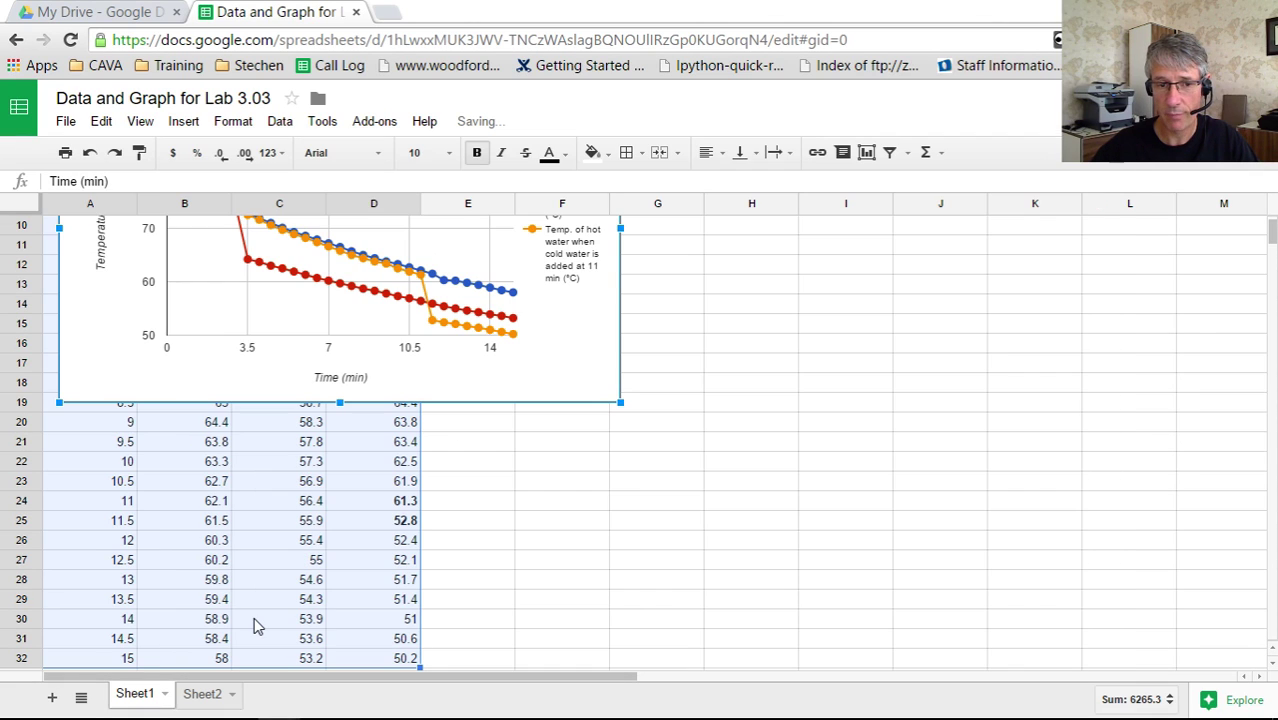
left_click_drag(600, 353, 1010, 540)
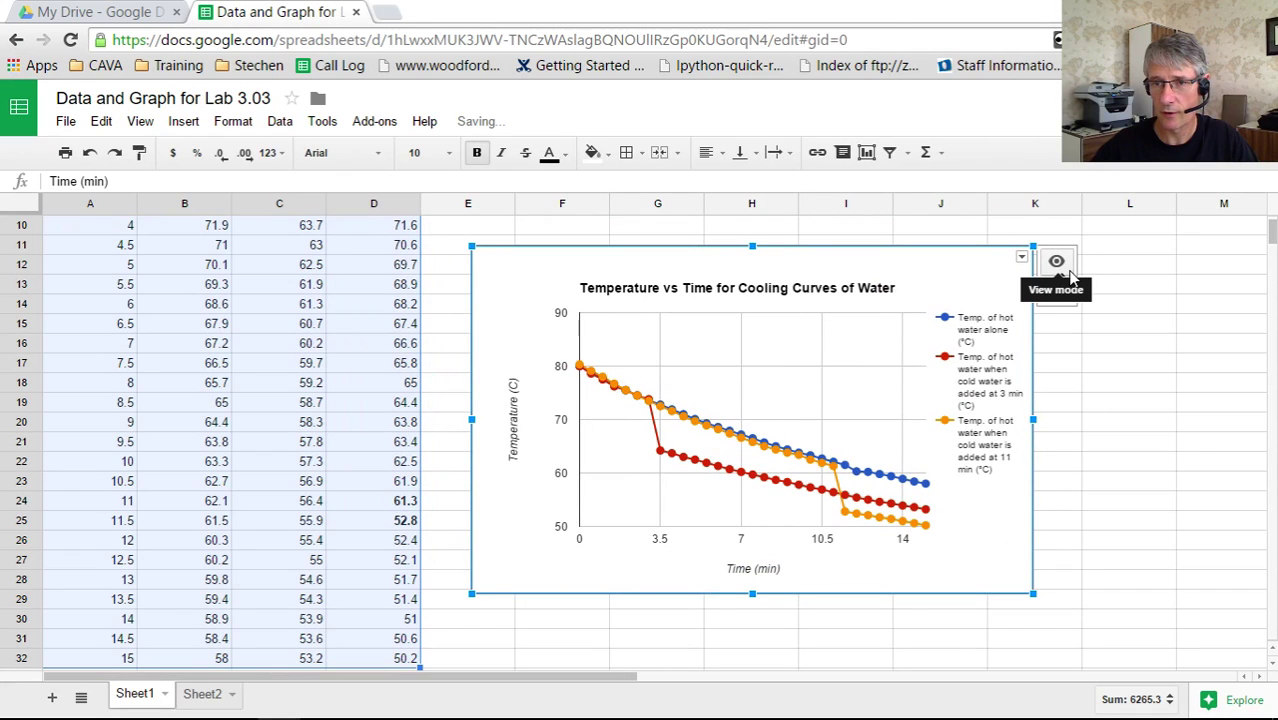
Step: Copy the chart from Sheet1 and paste it at cell A1 of Sheet2
mouse_move(1072, 276)
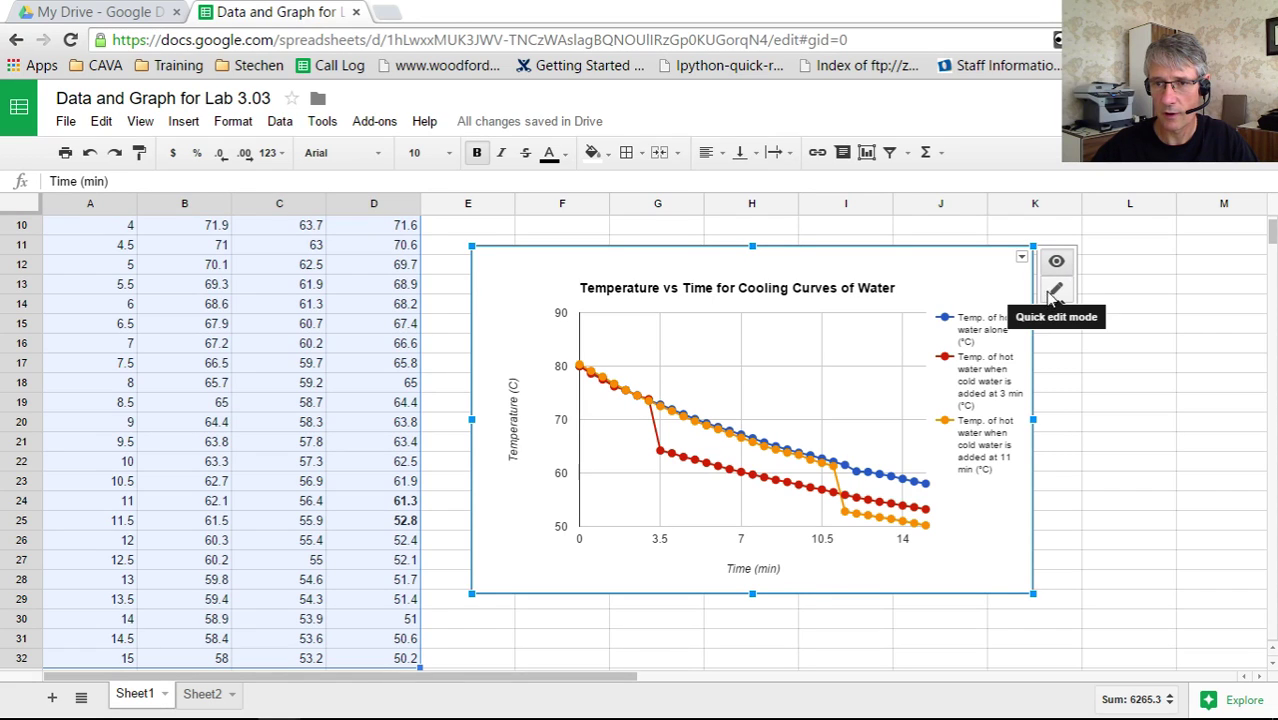
left_click(1022, 258)
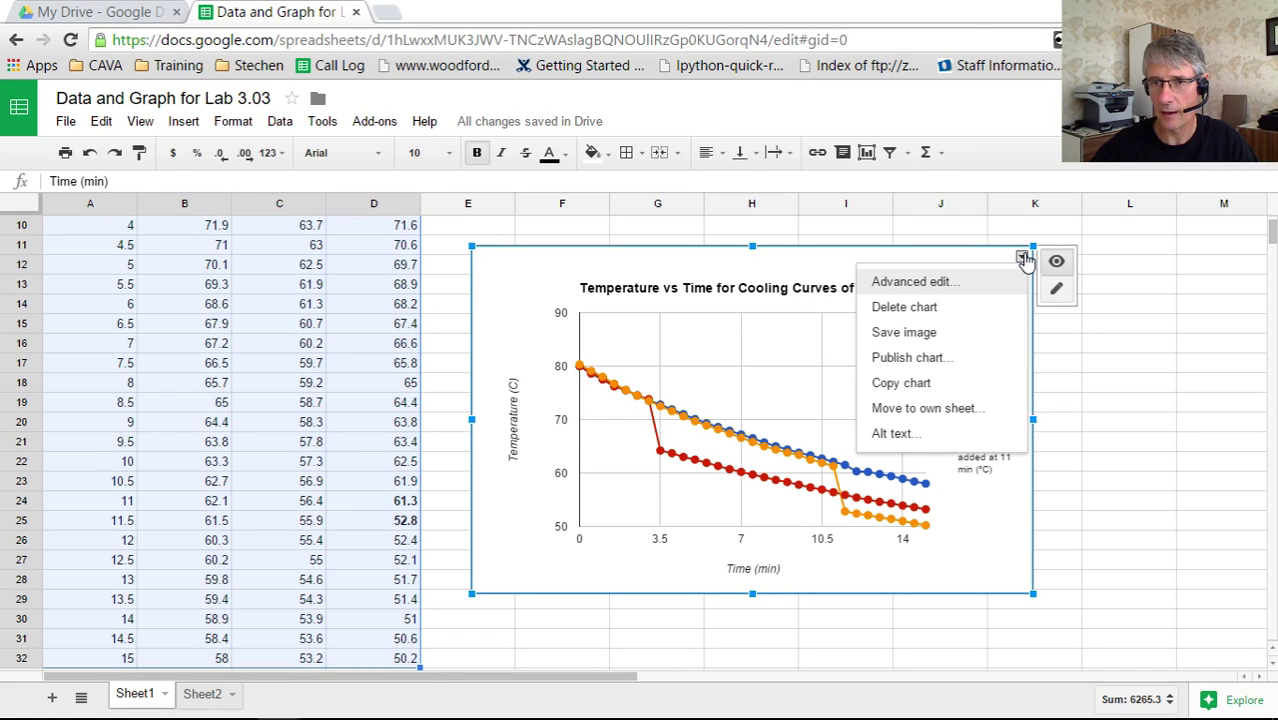
left_click(918, 385)
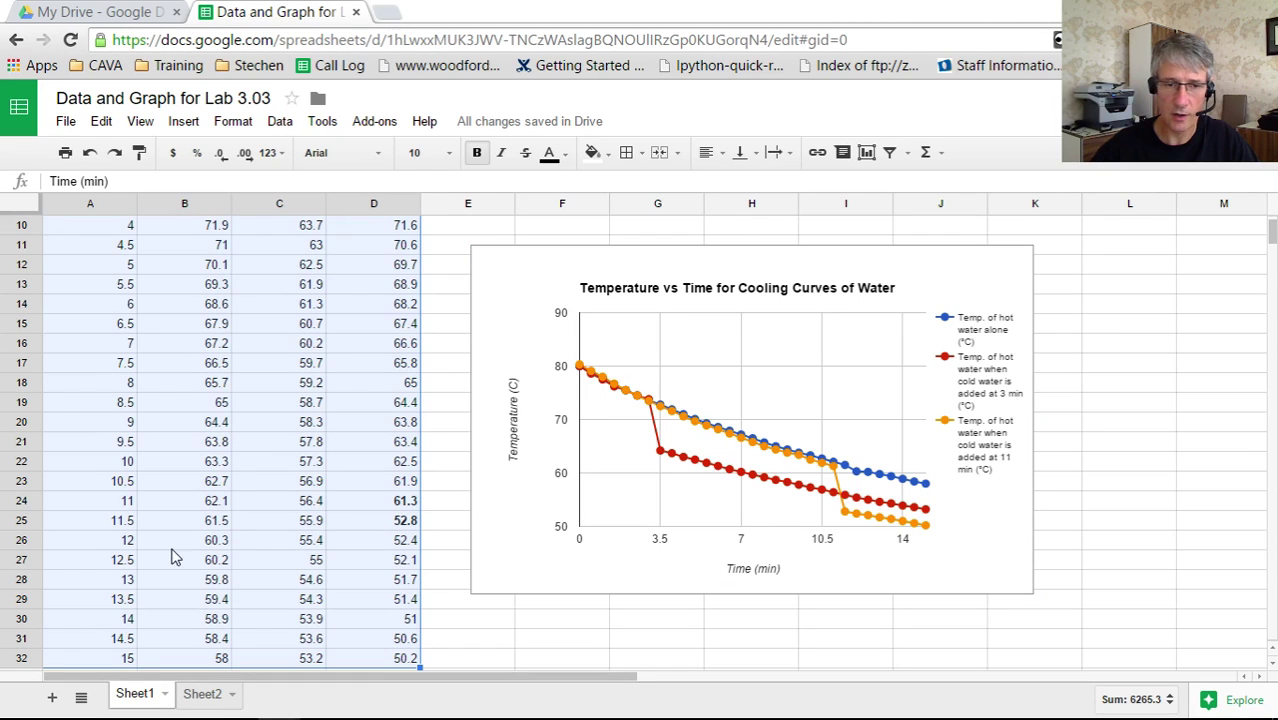
left_click(198, 695)
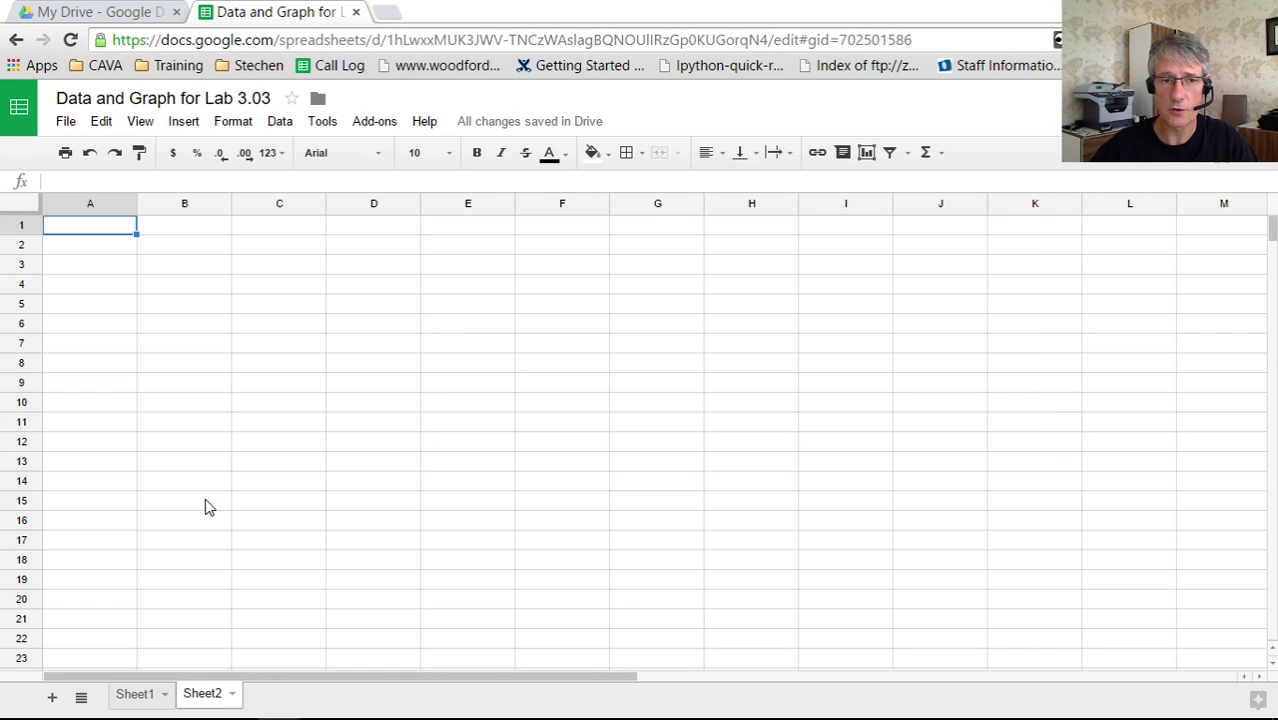
key("ctrl+v")
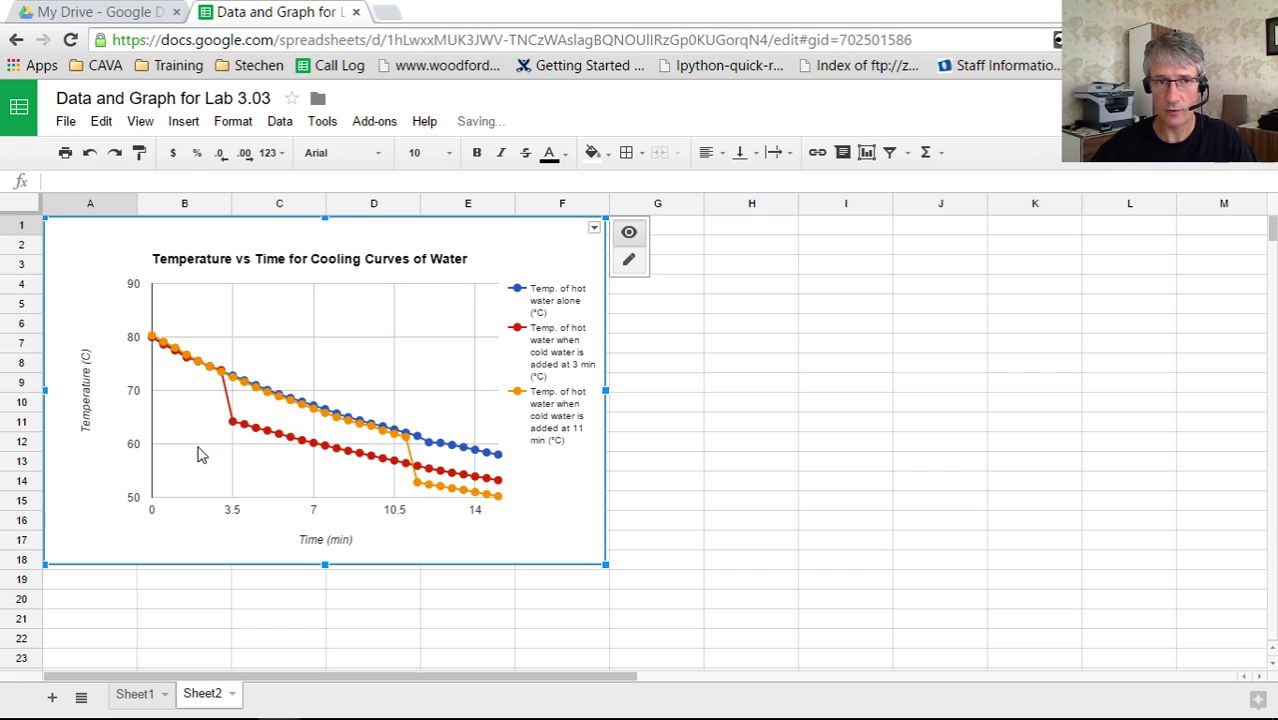
left_click(725, 448)
left_click(553, 465)
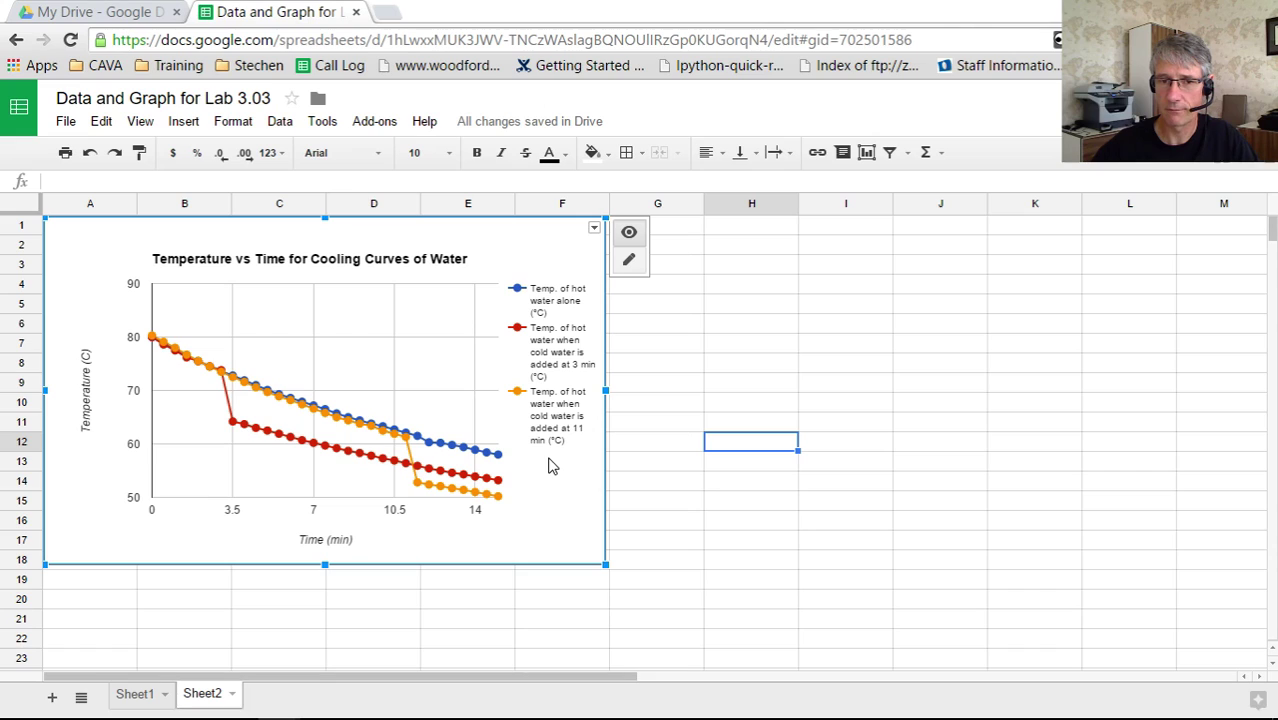
left_click(594, 229)
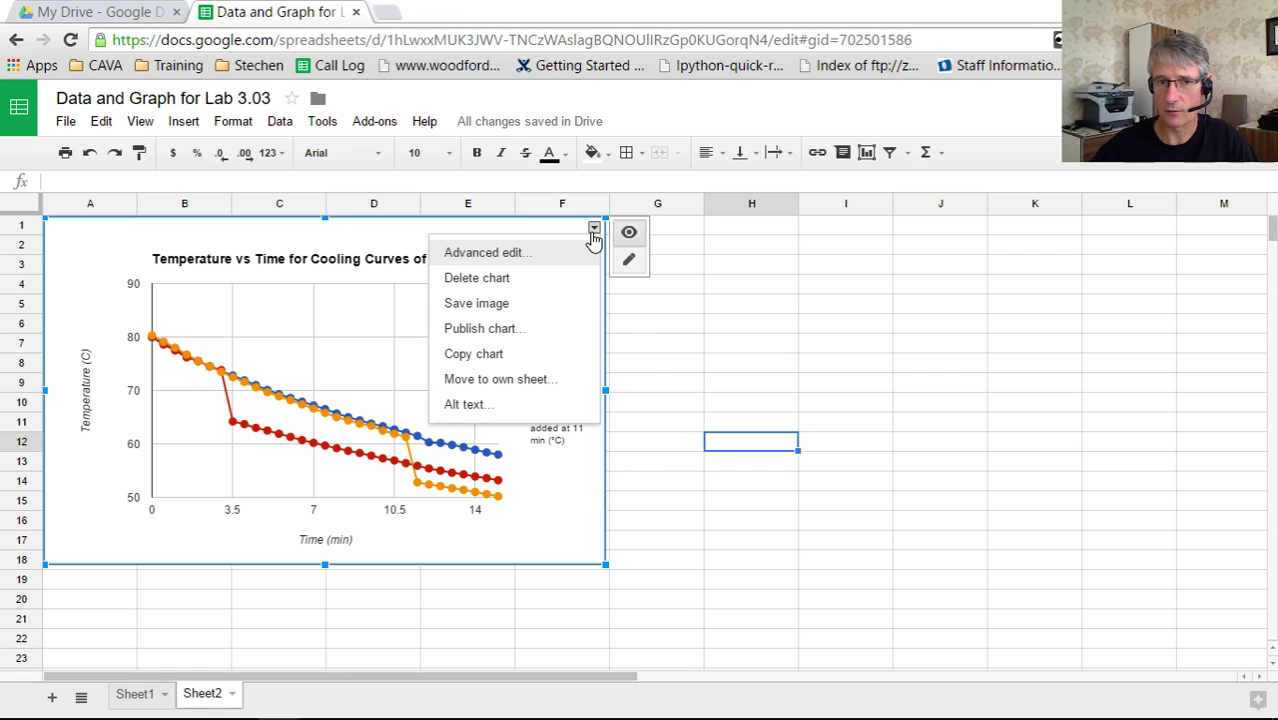
Step: Begin a figure caption in cell A19 below the chart with the text "Figure 1: Temperature"
left_click(121, 582)
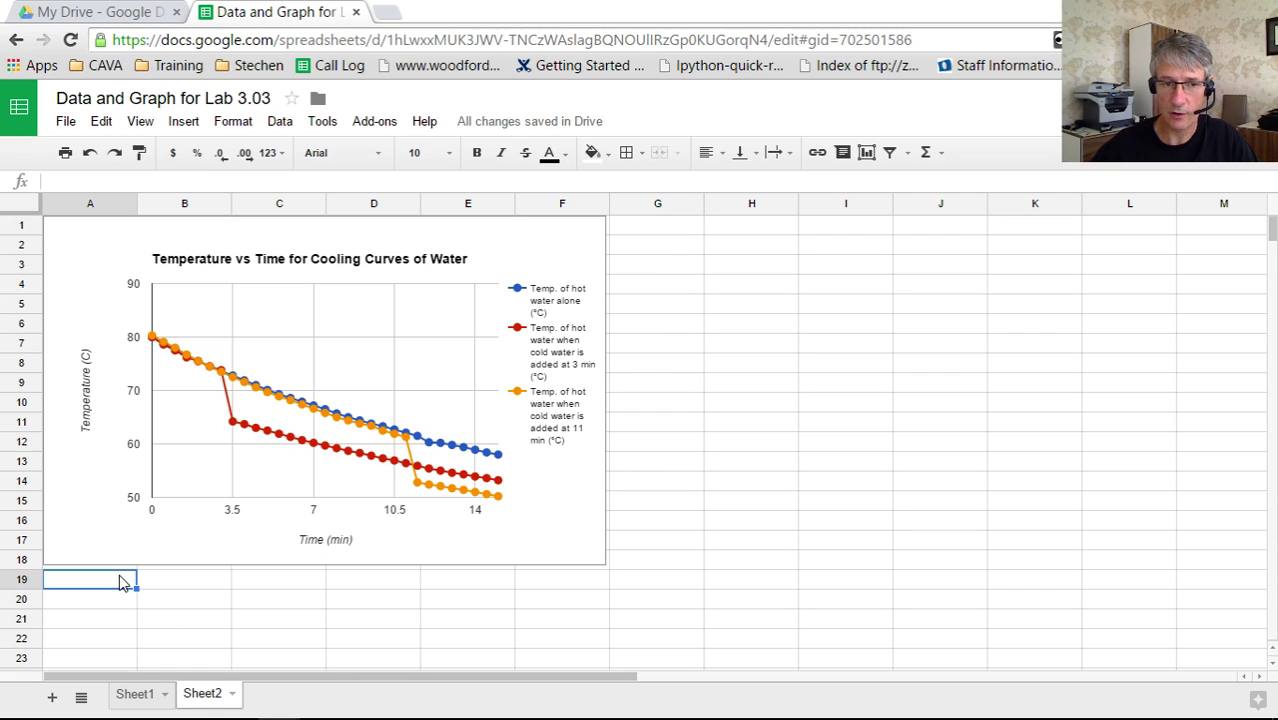
type("Figure 1:")
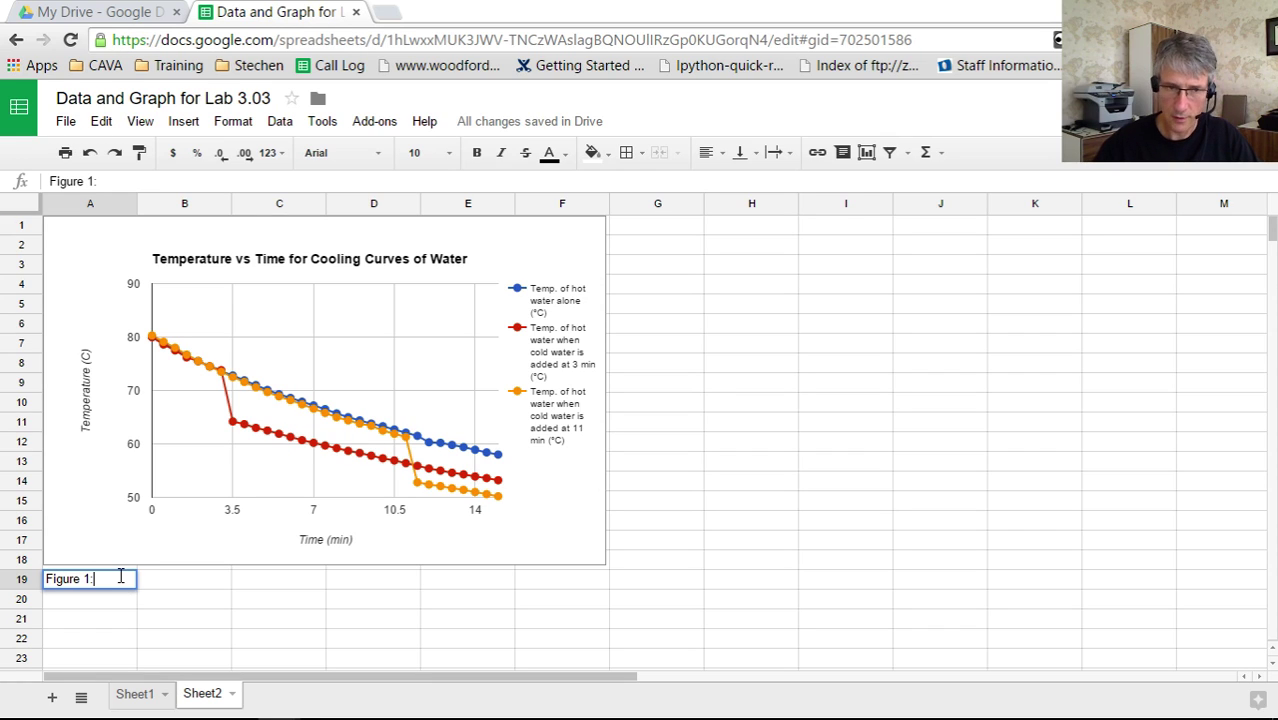
type(" Tme")
key("BackSpace")
key("BackSpace")
key("BackSpace")
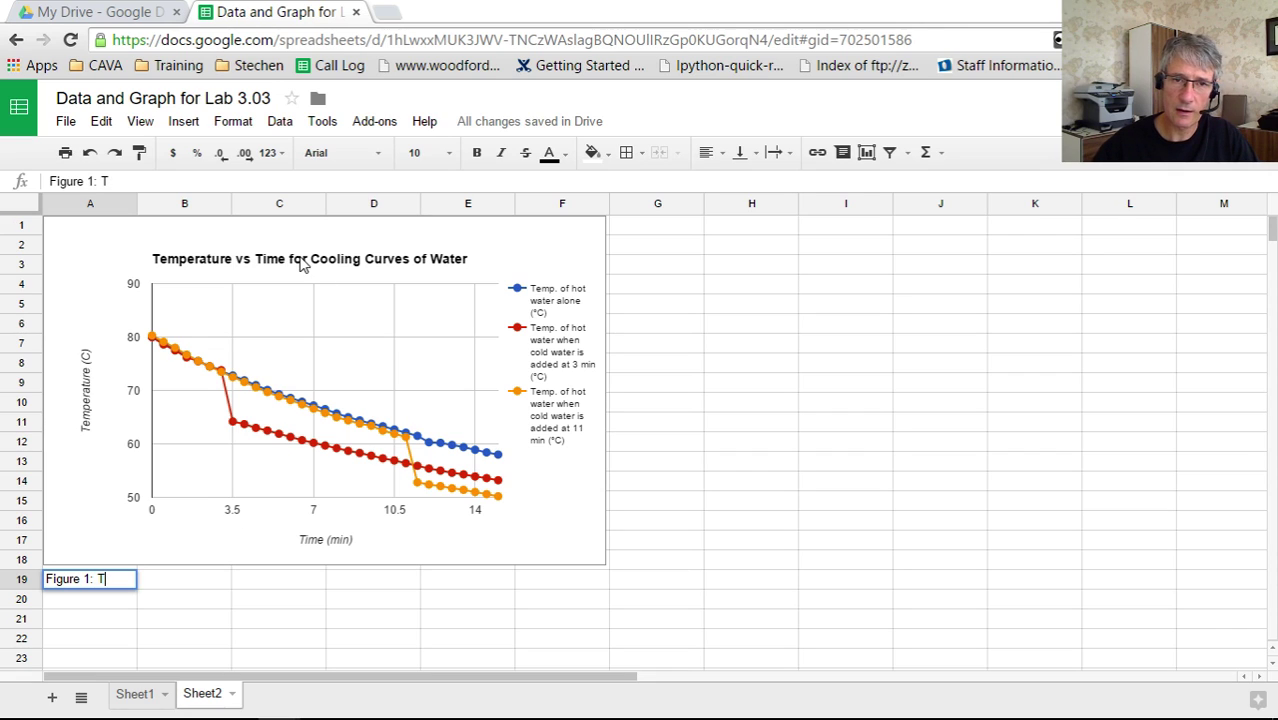
type("e")
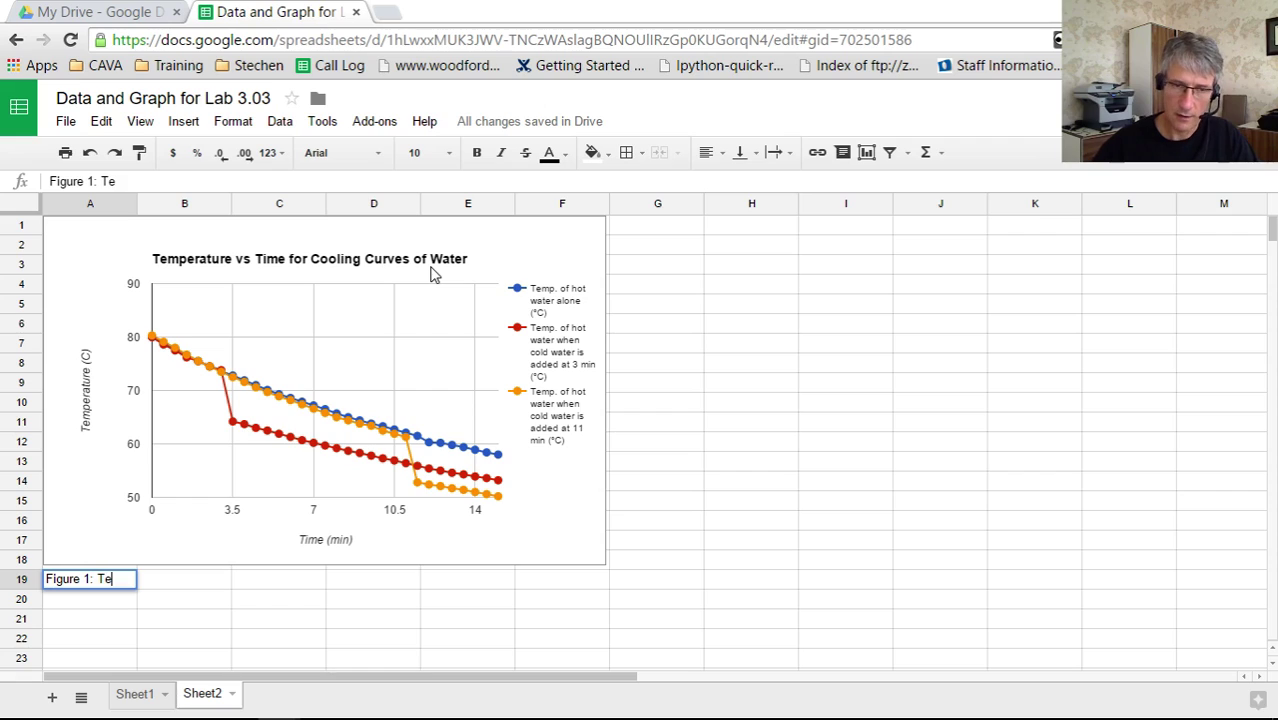
type("mperta")
key("BackSpace")
key("BackSpace")
type("ature")
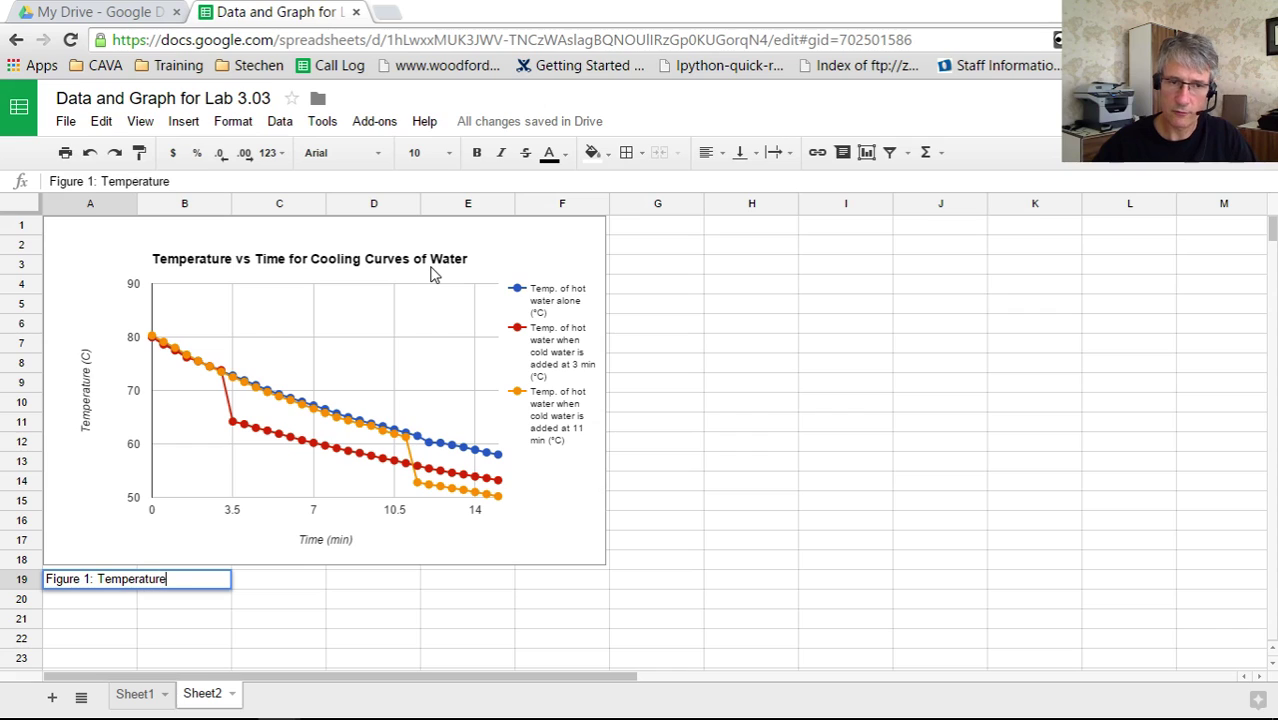
Step: Continue the figure caption in cell A19 with "vs Time", removing any stray words entered after it
type(" vs Time for")
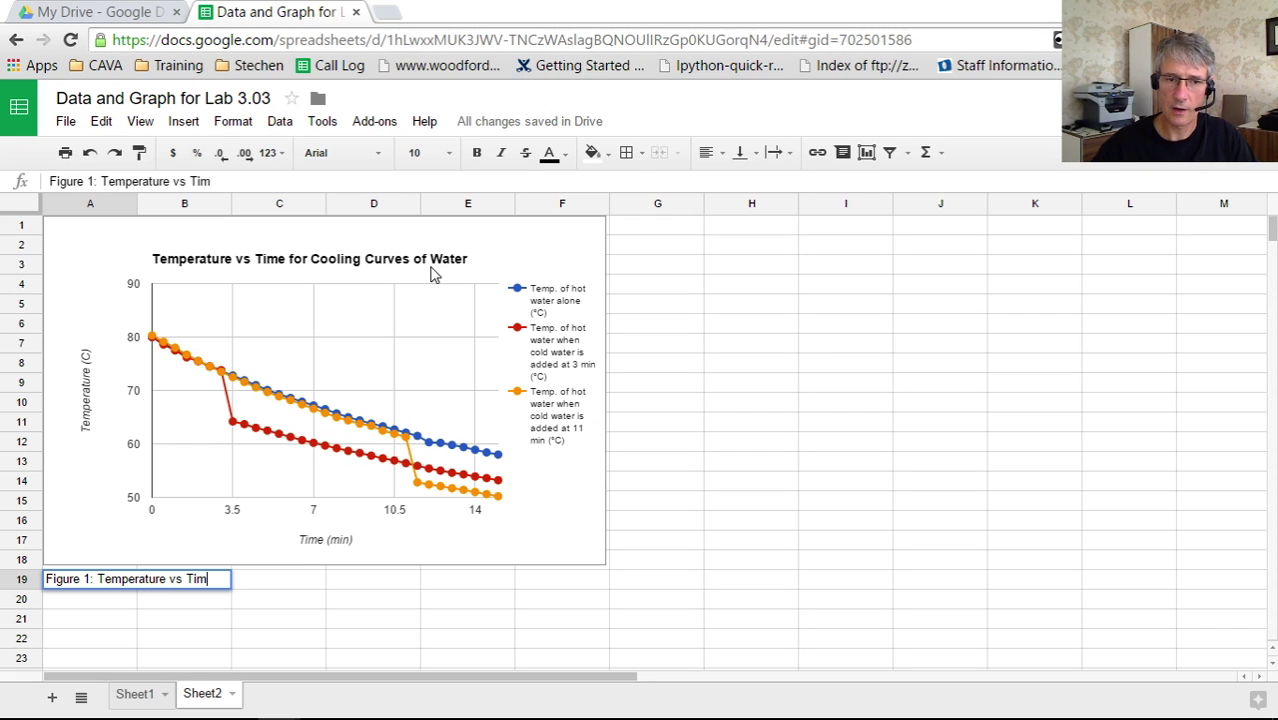
key("BackSpace")
key("BackSpace")
key("BackSpace")
type("Water")
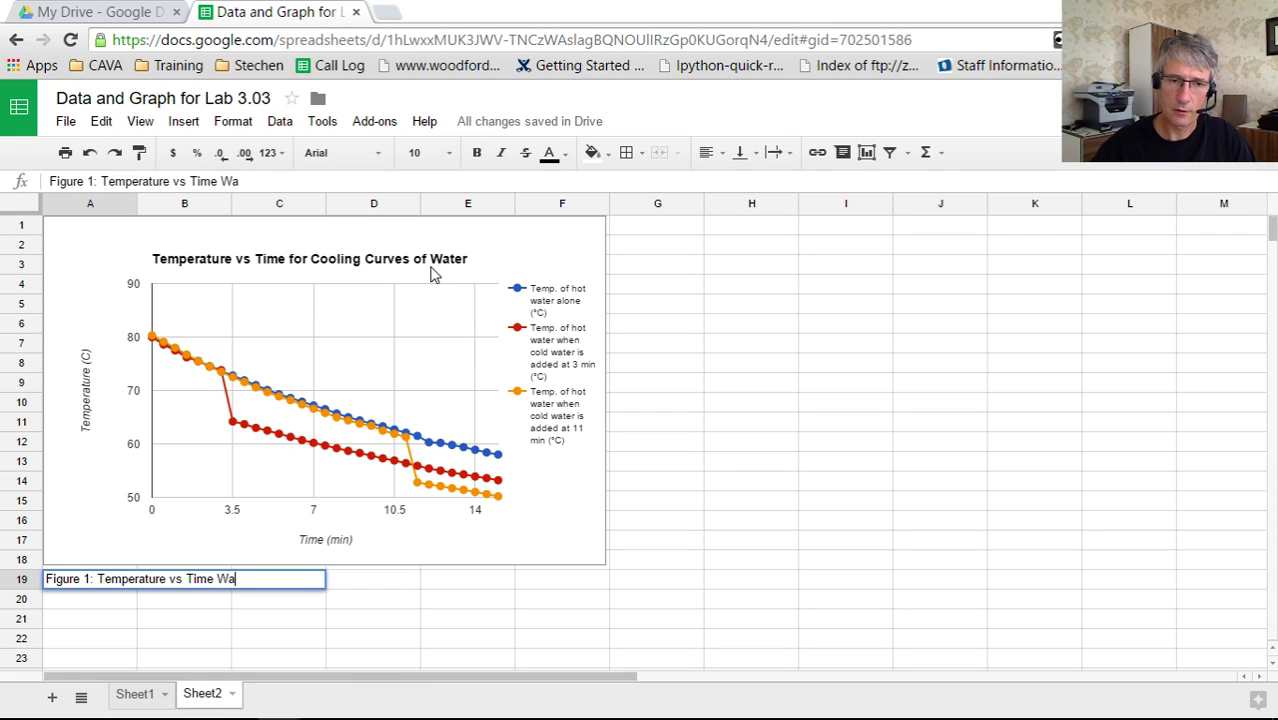
key("BackSpace")
key("BackSpace")
key("BackSpace")
key("BackSpace")
key("BackSpace")
key("BackSpace")
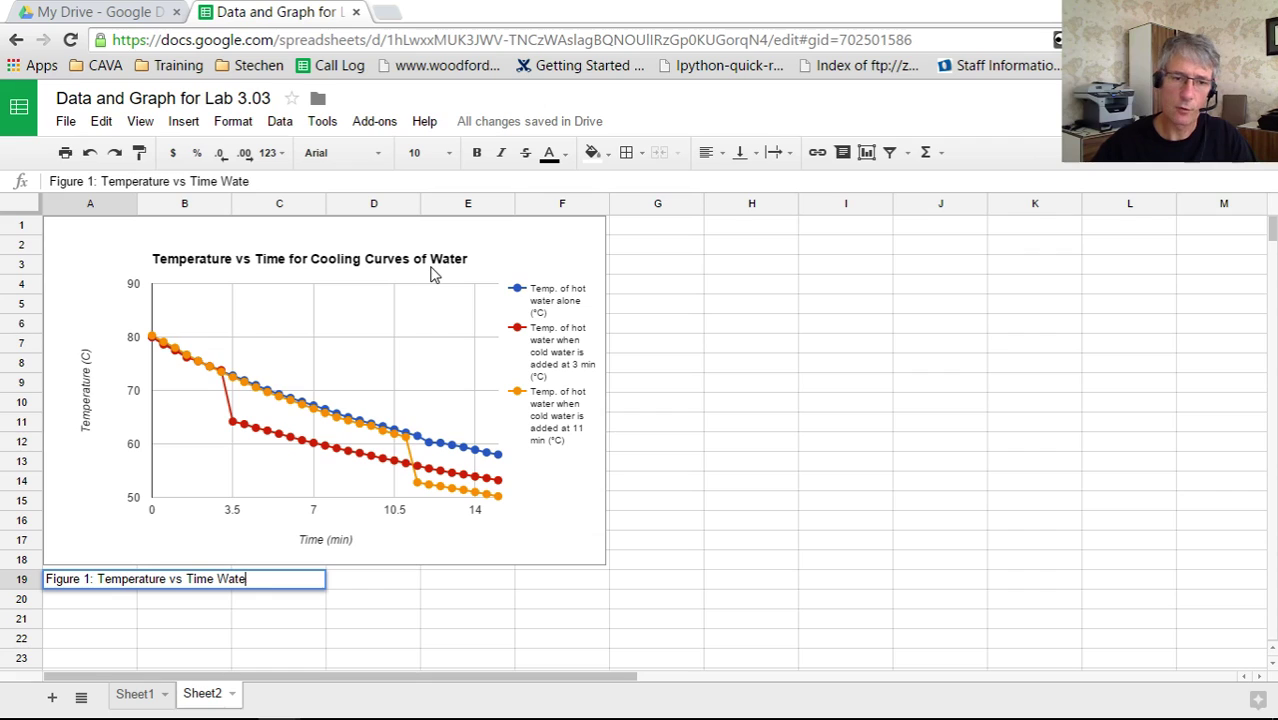
Step: Complete the caption in cell A19 with "Cooling curves of water with cold water added at 3 min. and 11 min."
type("Cooling ")
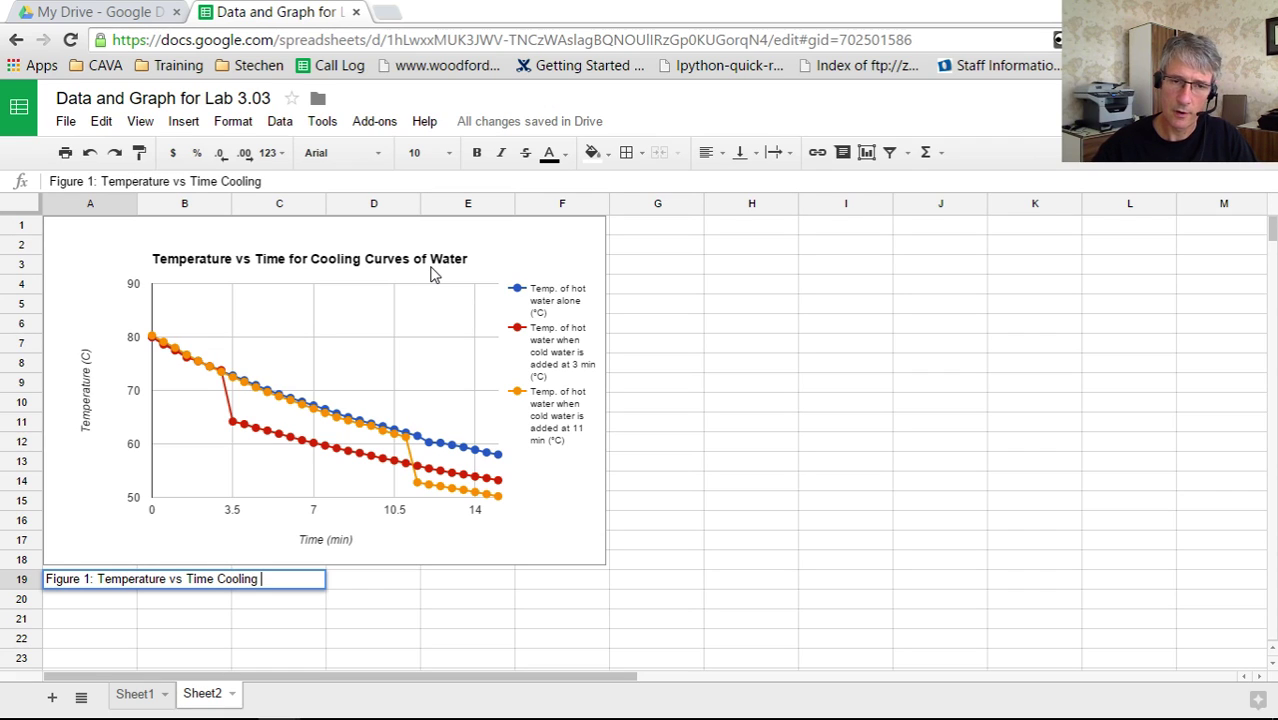
type("curve")
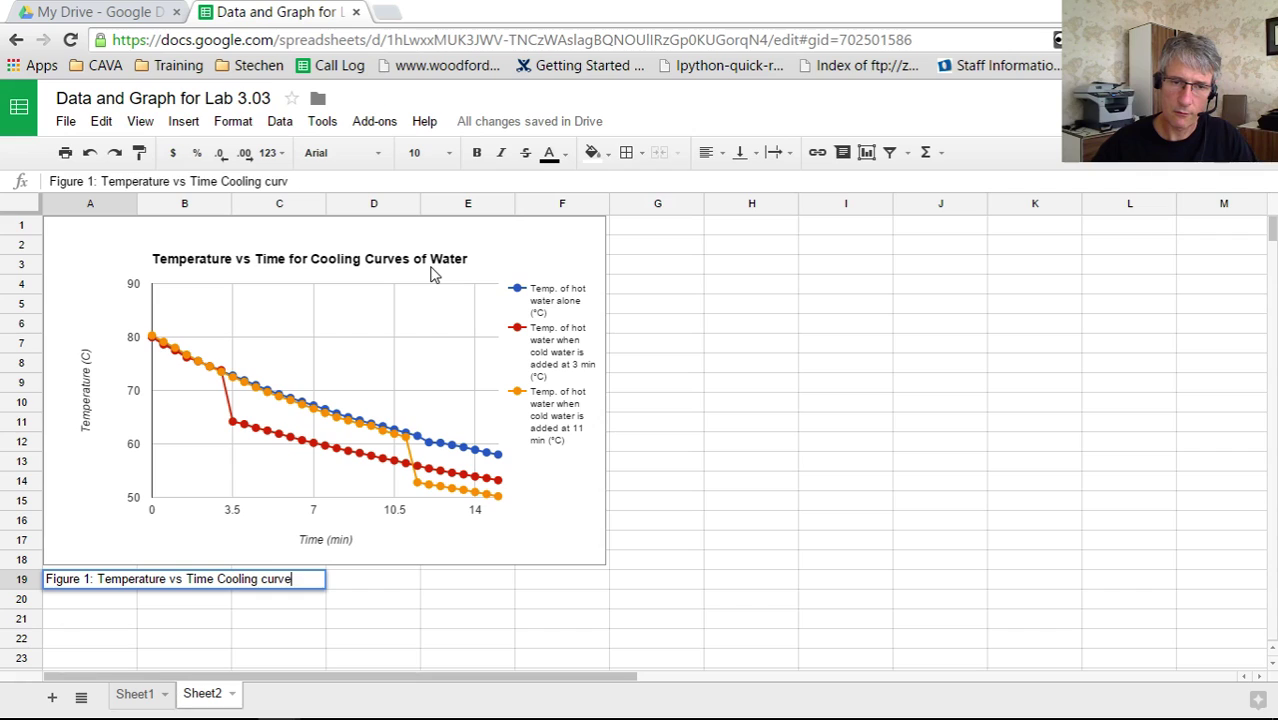
type("s of water with ")
type("c")
key("BackSpace")
type("cold ")
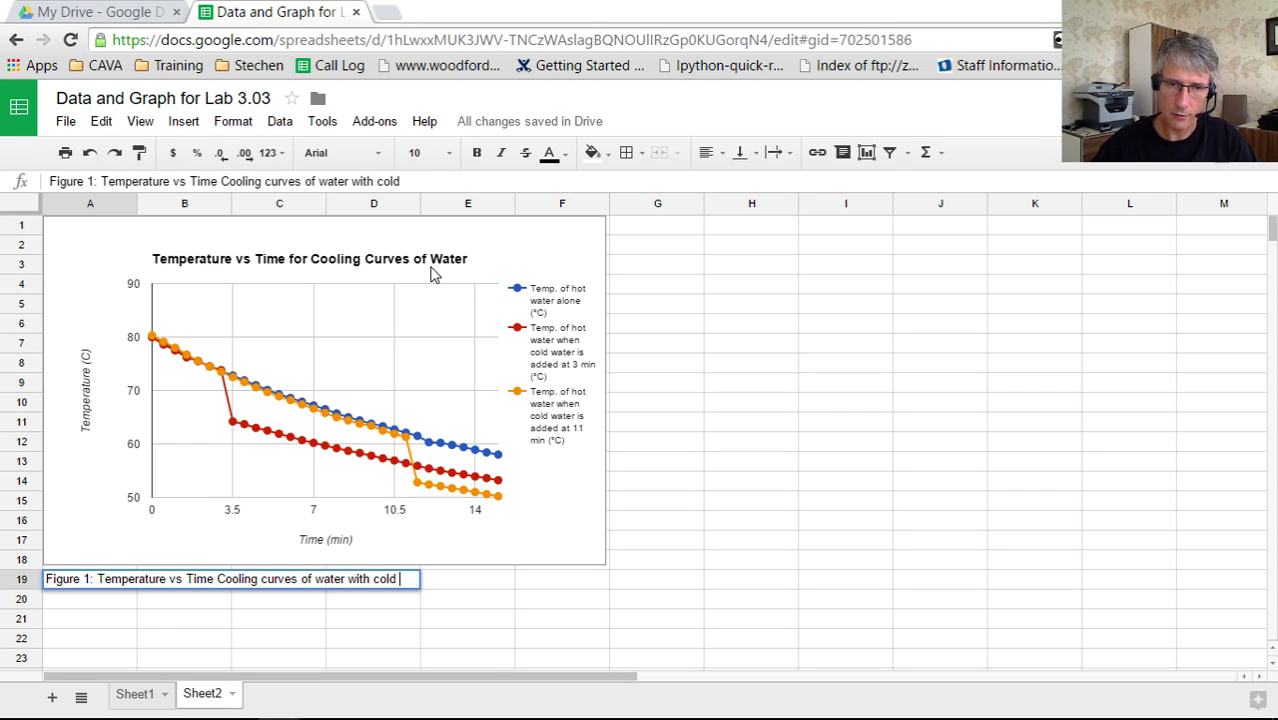
type("water added ")
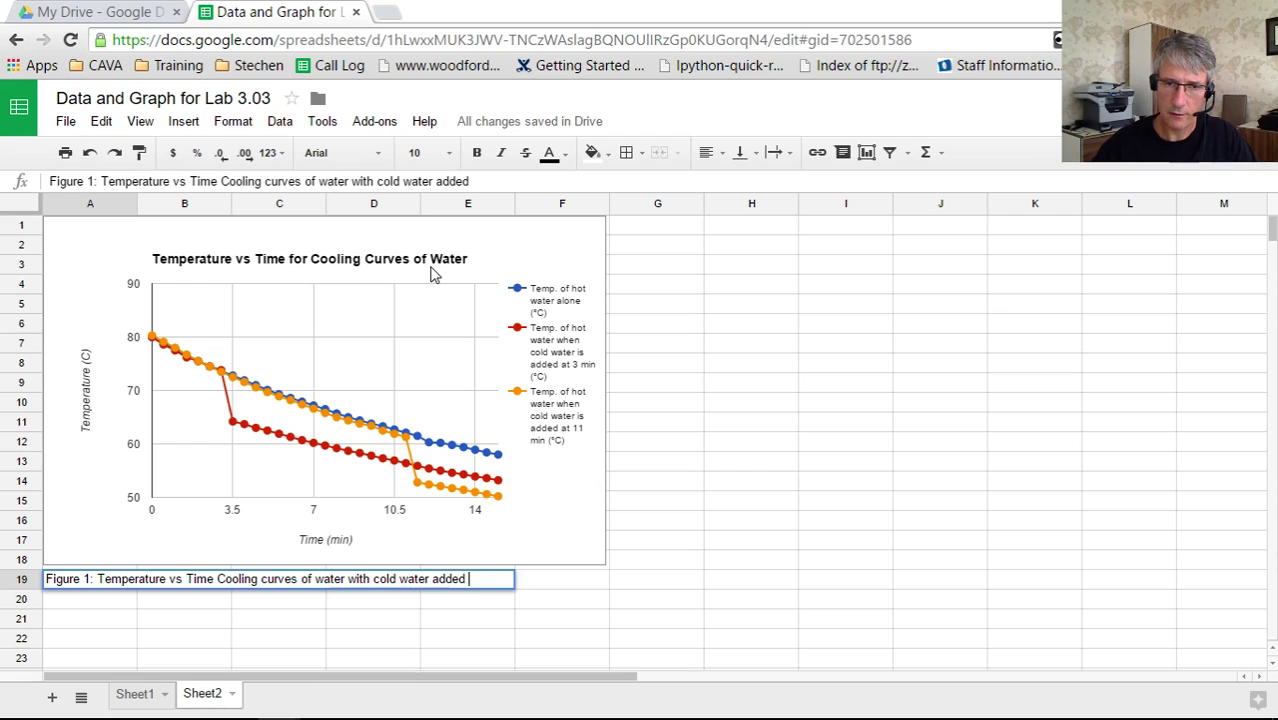
type("at 3 min")
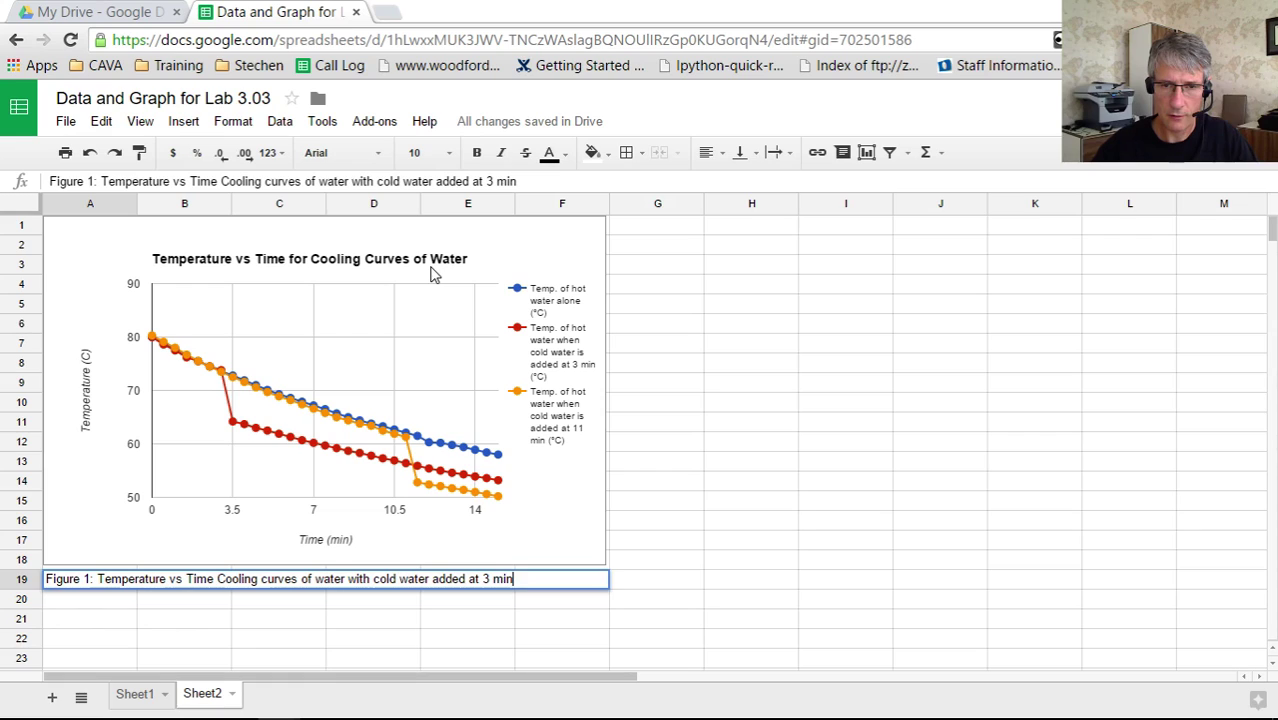
type(". and 1")
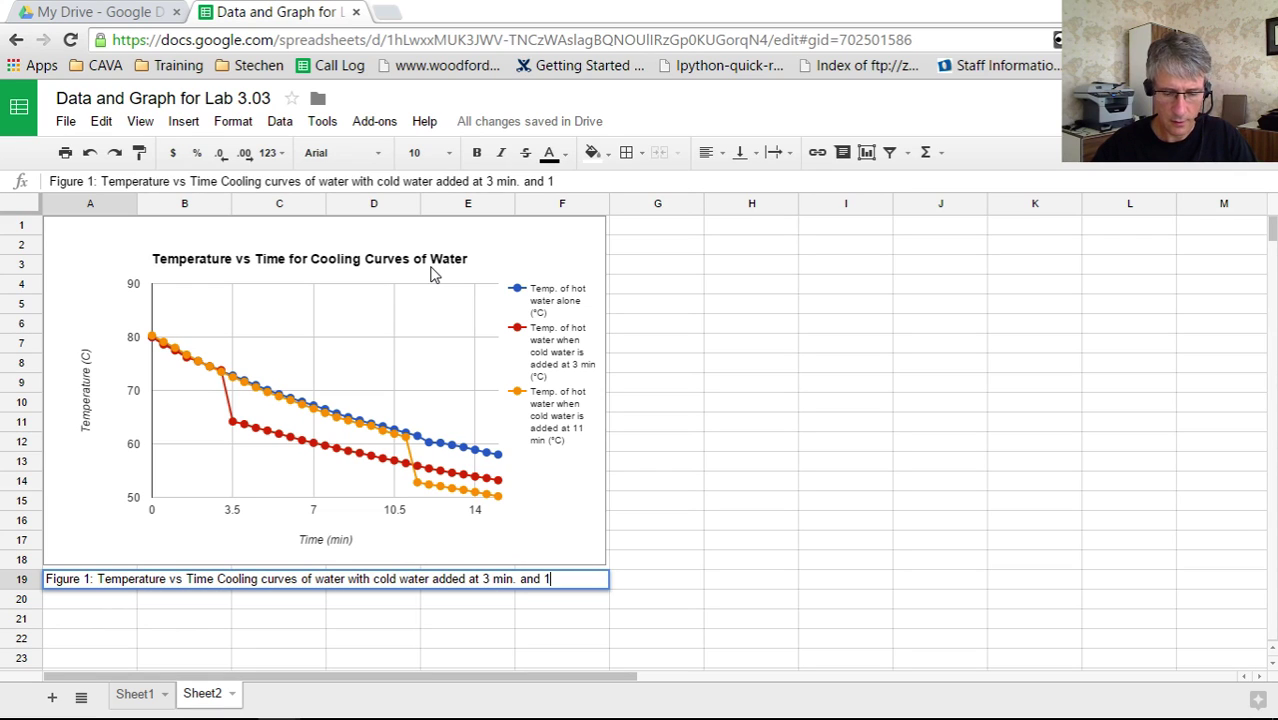
type("1 min.")
key("Return")
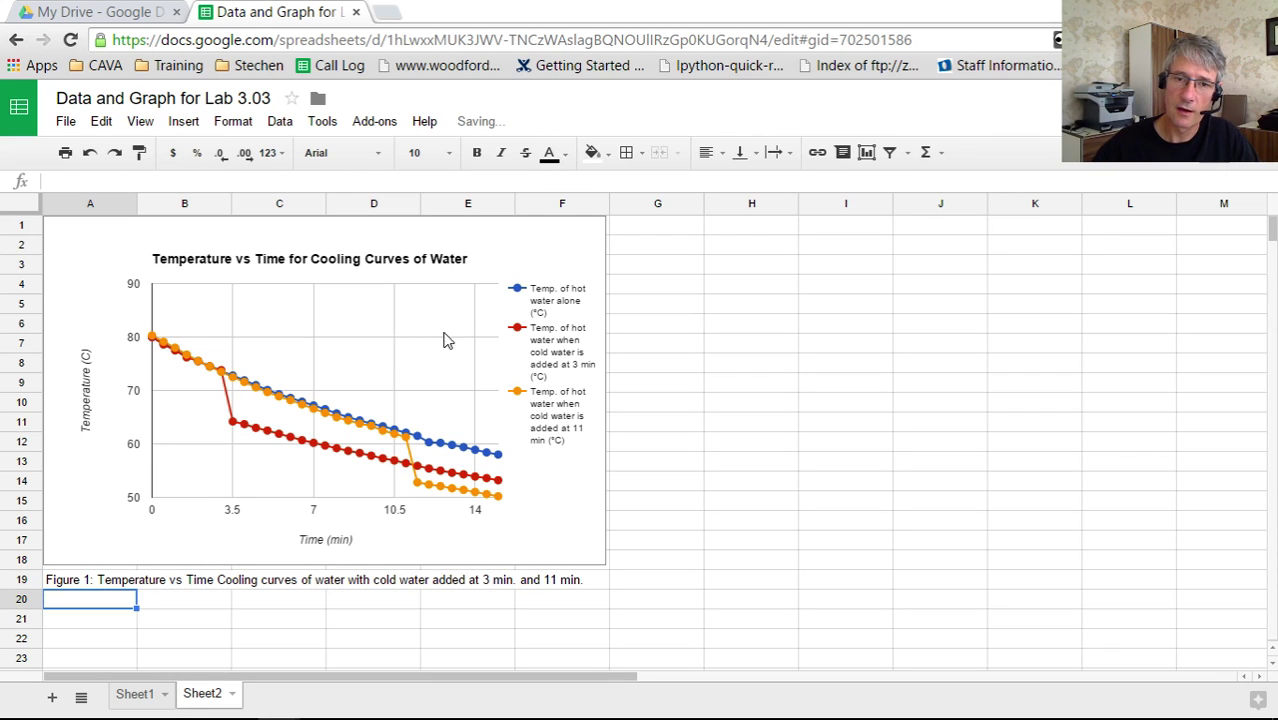
left_click(524, 277)
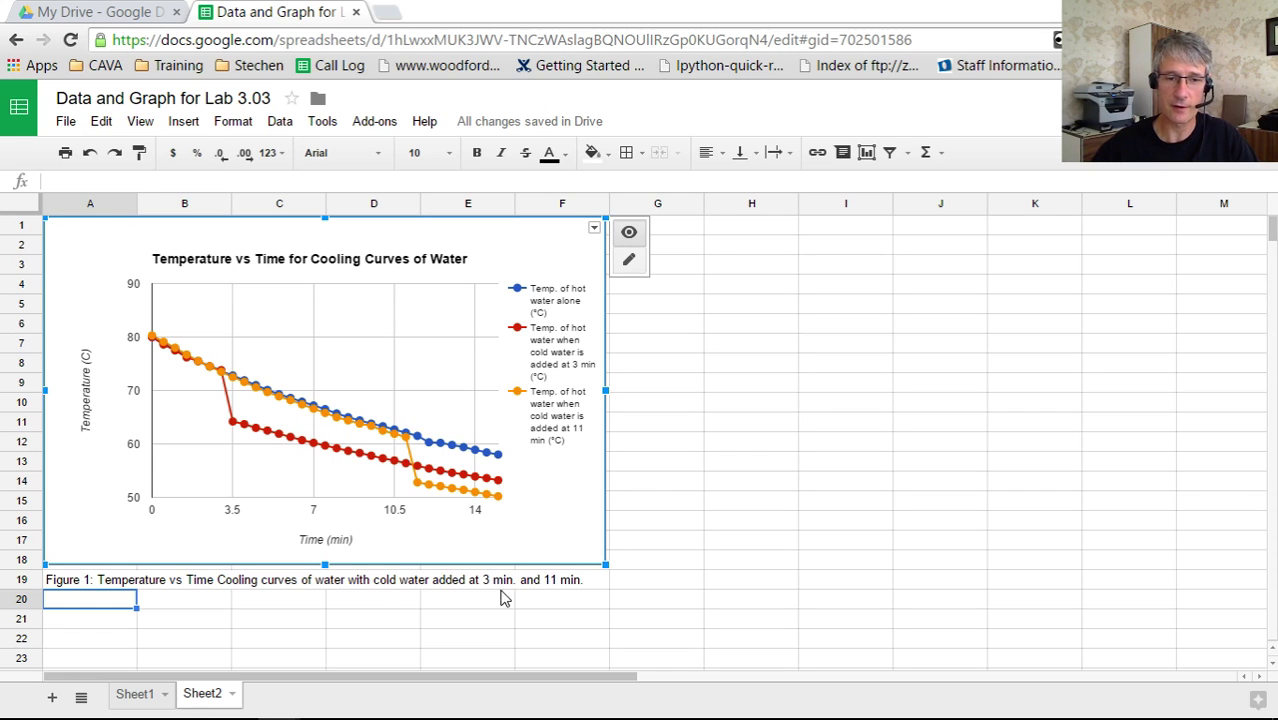
left_click(380, 603)
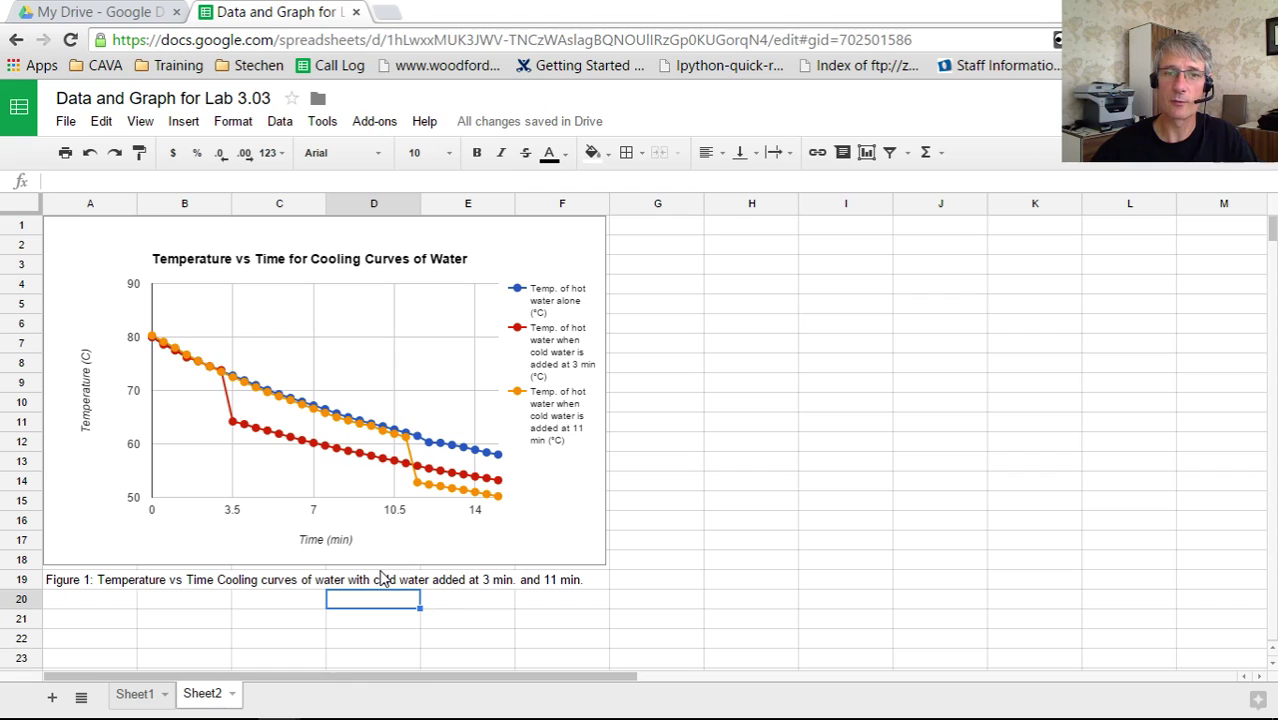